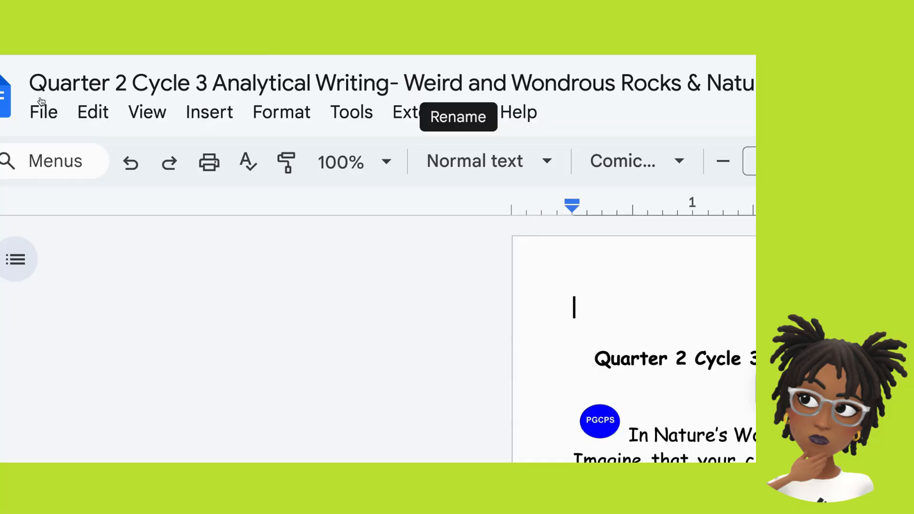
- Make a copy of the Quarter 2 Cycle 3 Analytical Writing document in My Drive, keeping the suggested name
left_click(37, 115)
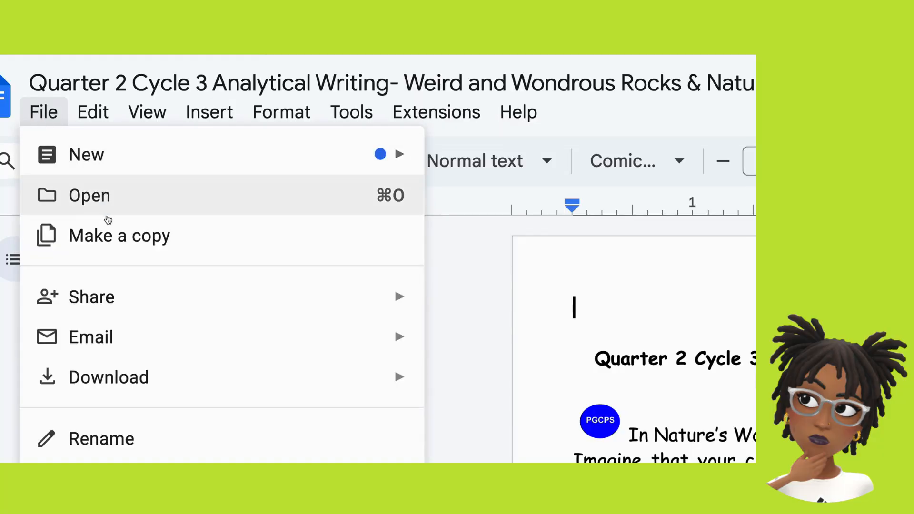
left_click(106, 233)
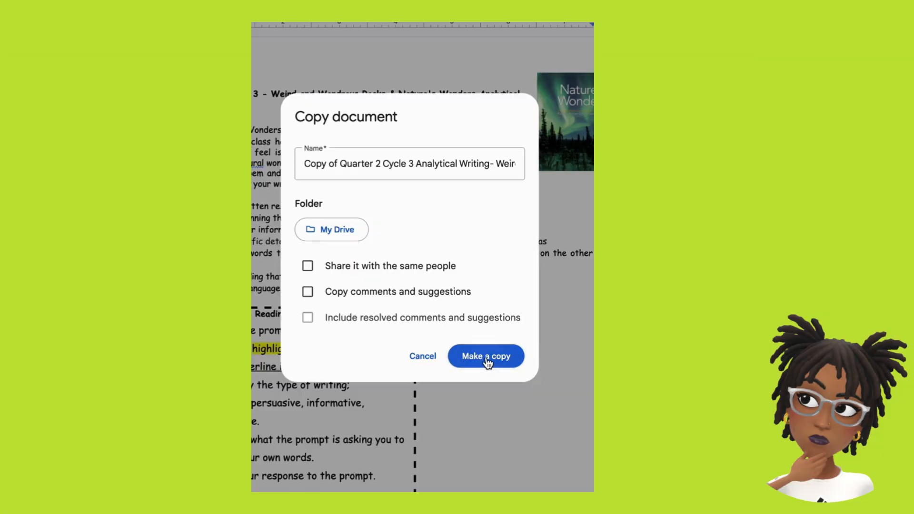
left_click(485, 360)
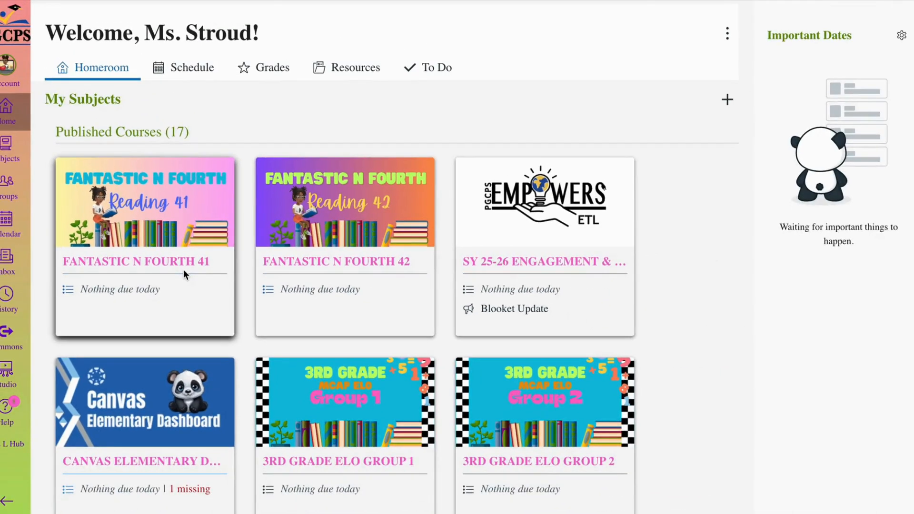
- In the Canvas course Fantastic N Fourth 41, add a module named "DEMO Google Drive Assignments"
left_click(173, 260)
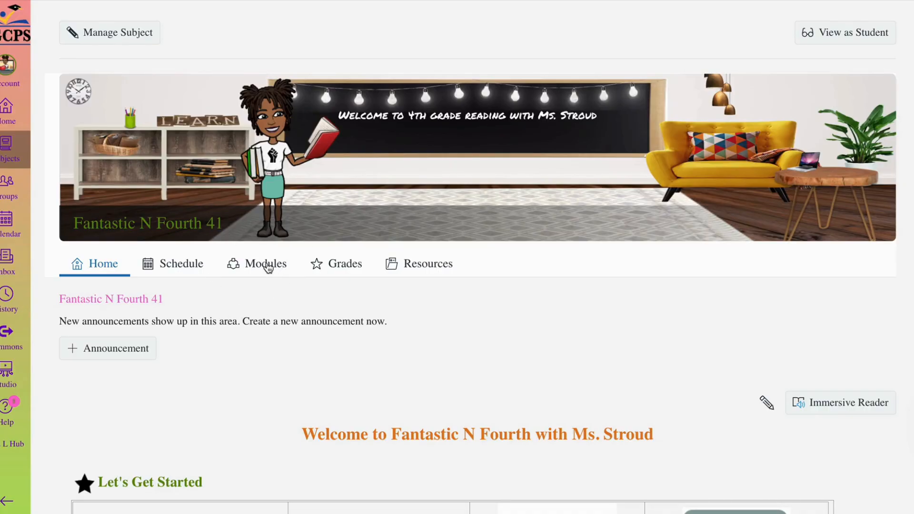
left_click(268, 267)
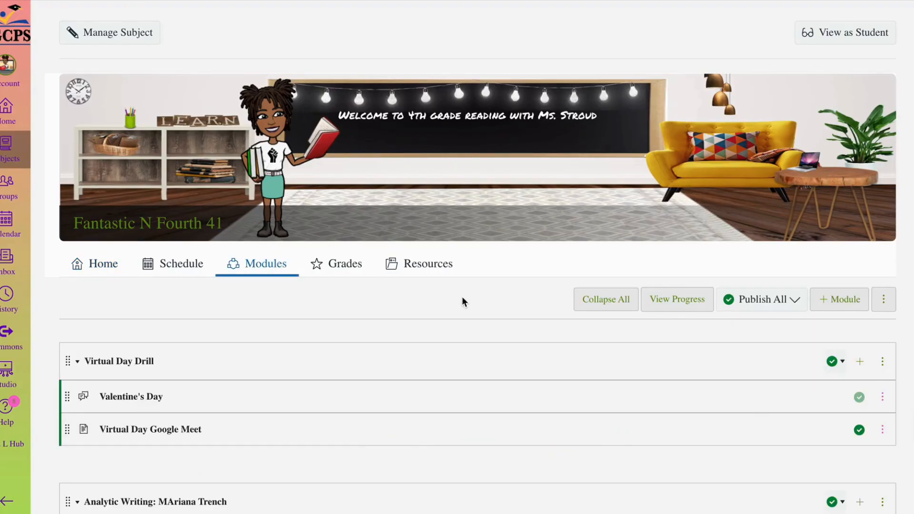
left_click(836, 302)
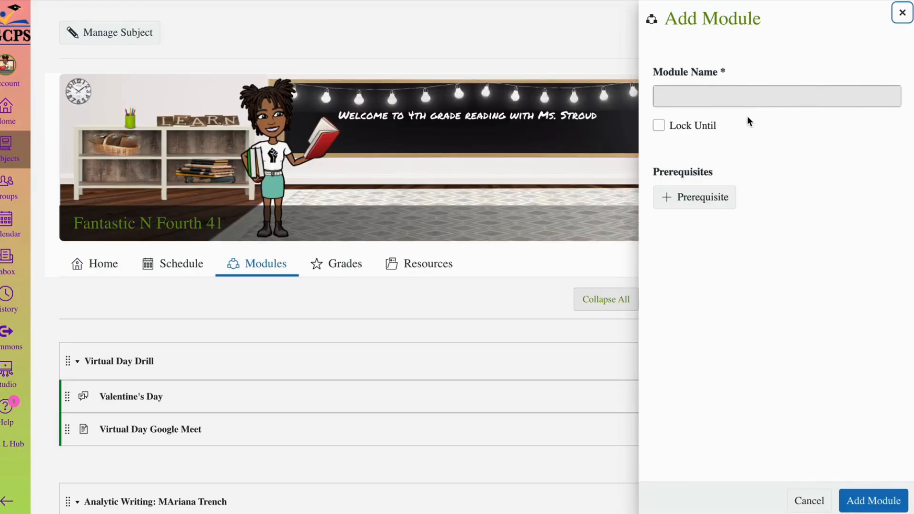
left_click(741, 100)
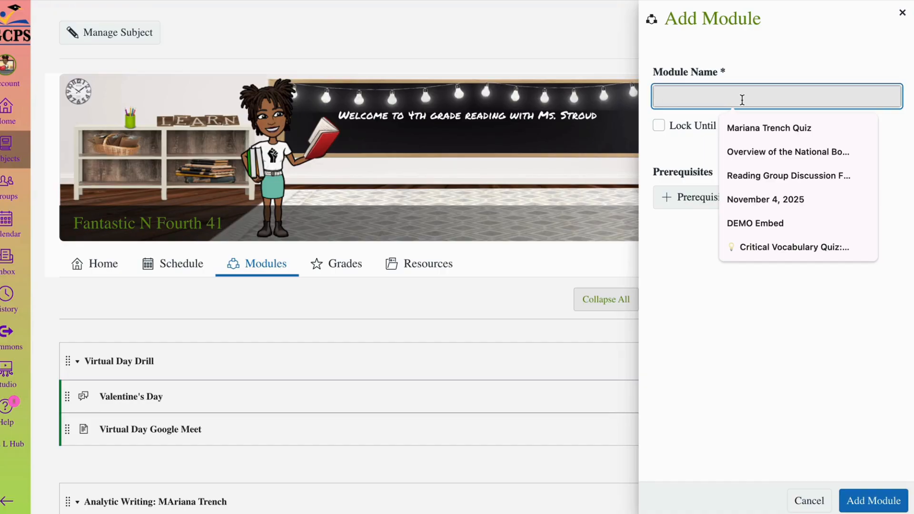
type("DEMO ")
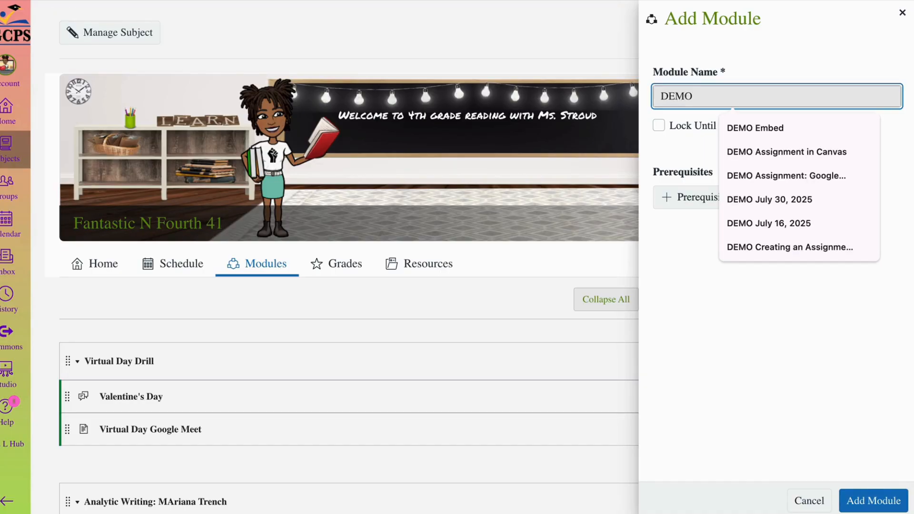
type("Google")
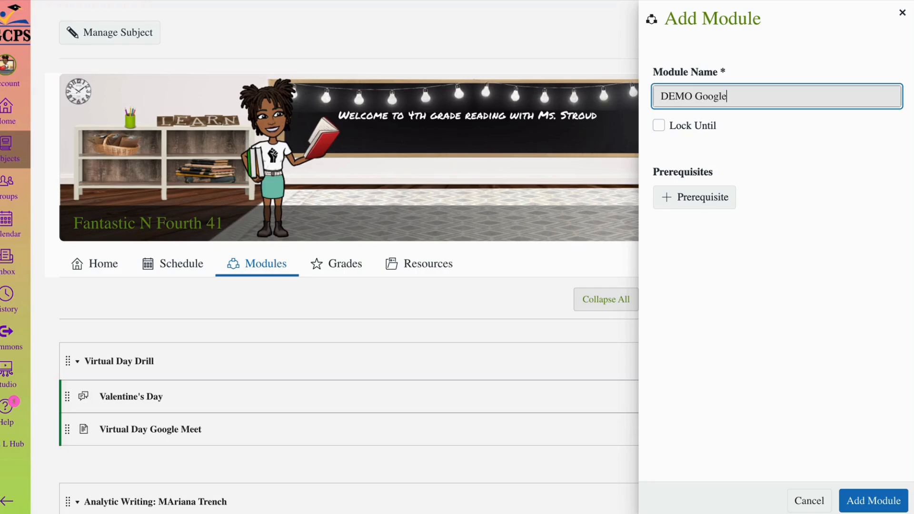
key("BackSpace")
key("BackSpace")
key("BackSpace")
key("BackSpace")
key("BackSpace")
key("BackSpace")
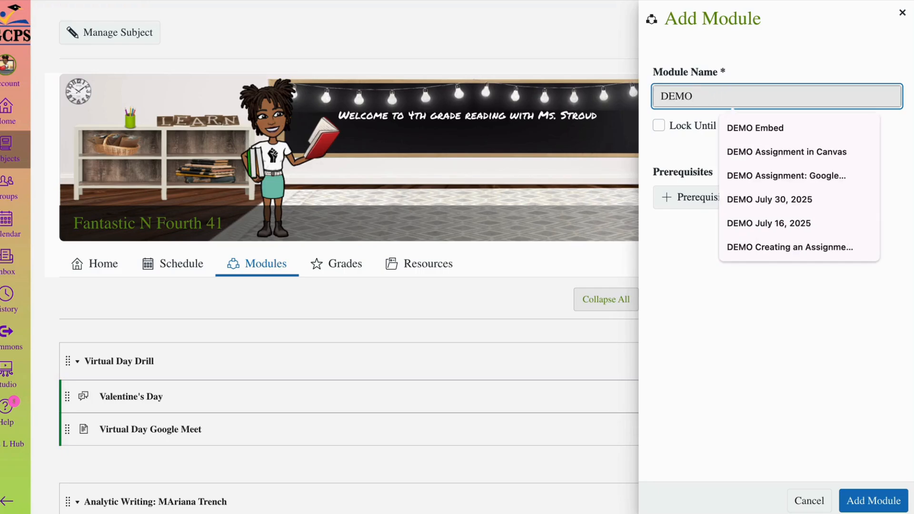
type("Google")
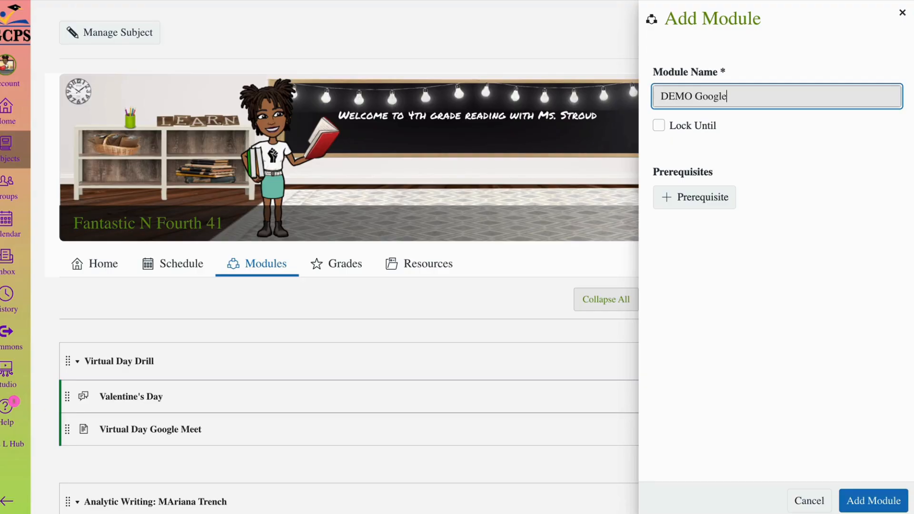
type(" Drive Assignments")
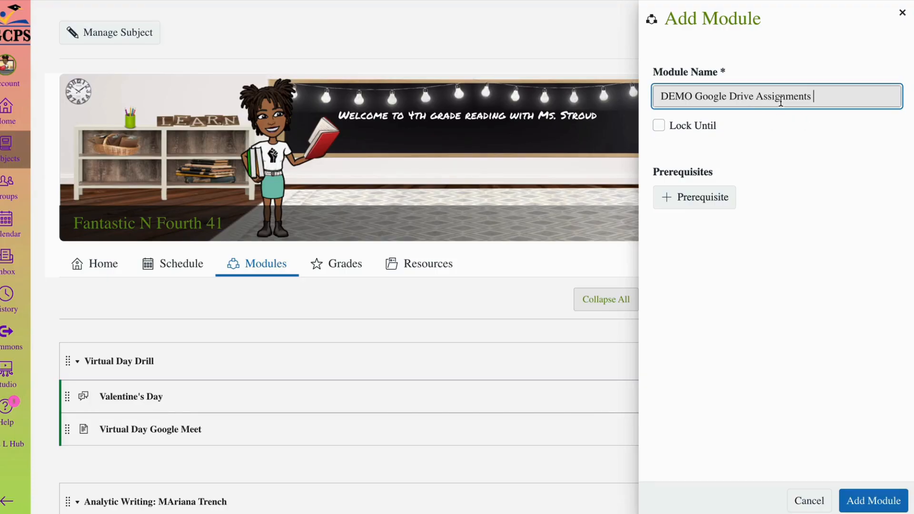
left_click(874, 501)
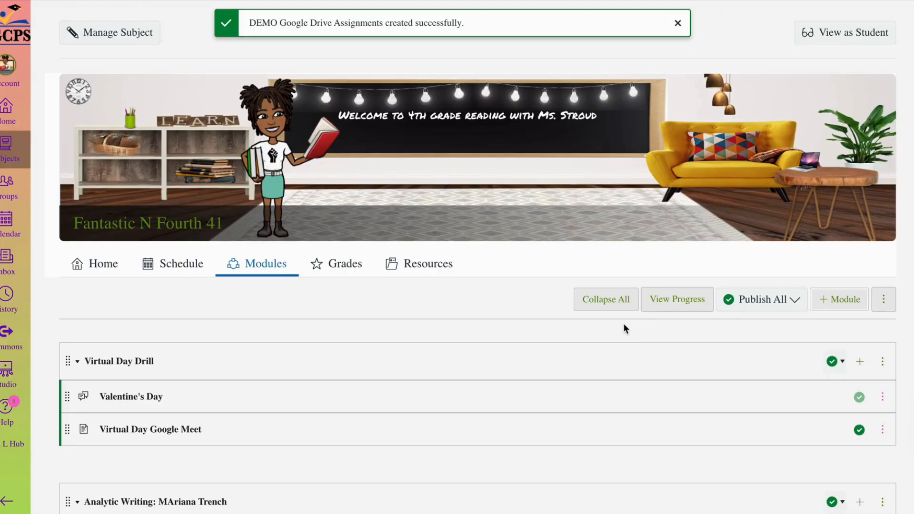
- Move the DEMO Google Drive Assignments module to the top of the course's module list
scroll(634, 316, "down", 15)
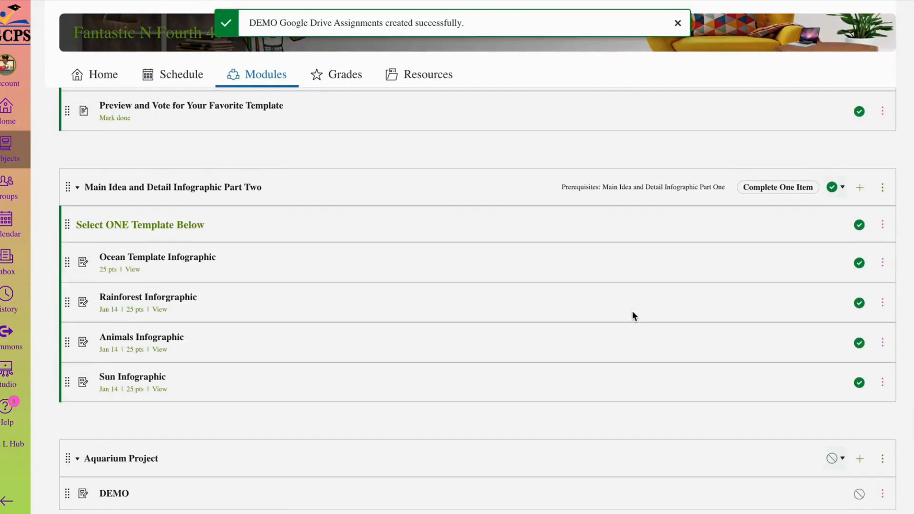
scroll(632, 315, "down", 10)
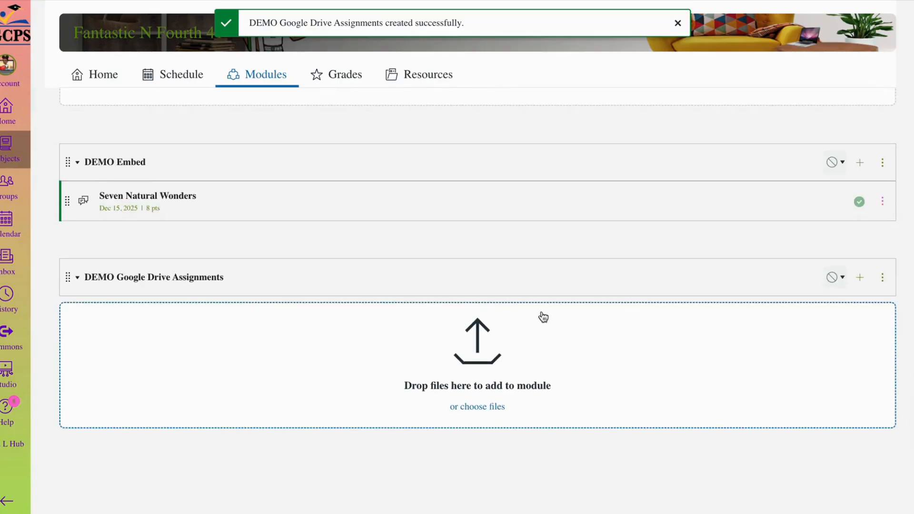
left_click(884, 280)
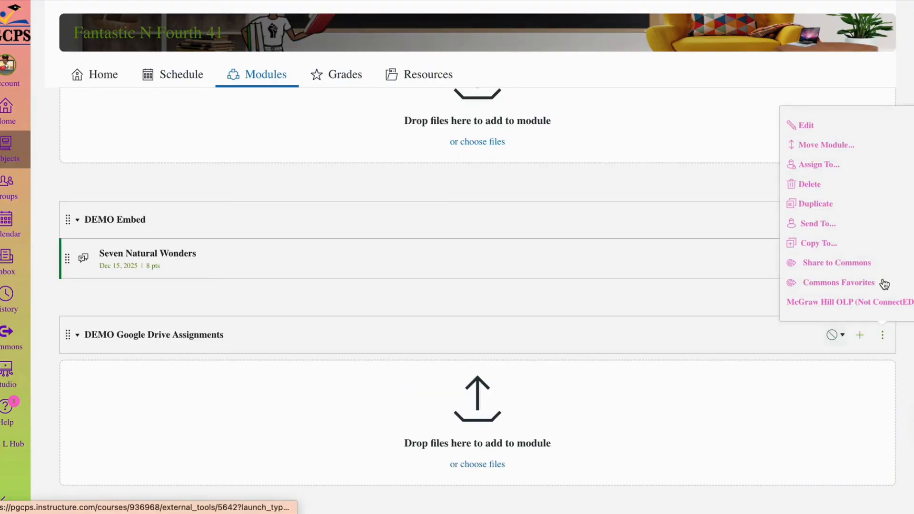
left_click(823, 145)
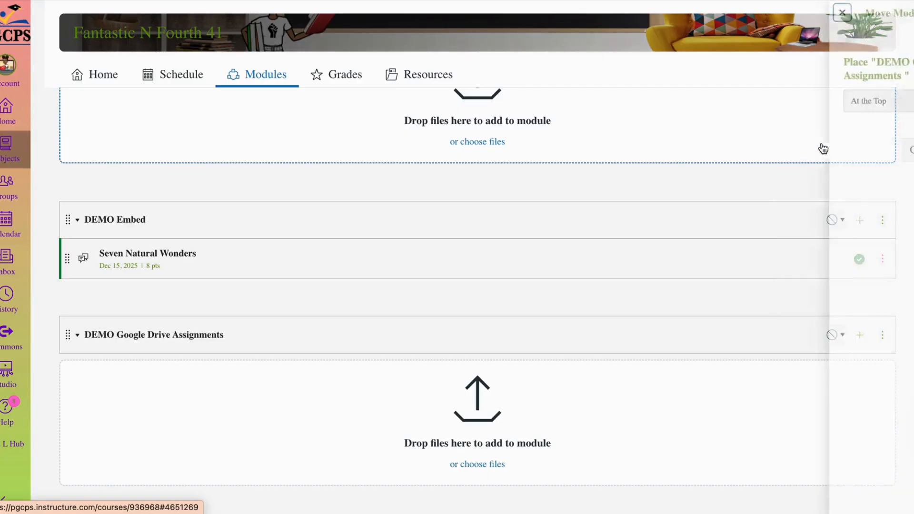
left_click(884, 156)
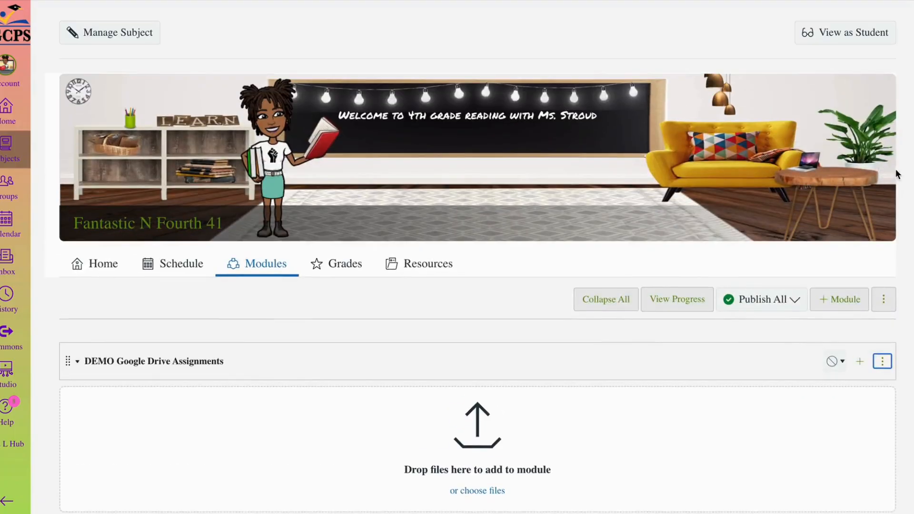
- Create a new assignment named "DEMO: Google Drive" inside the DEMO Google Drive Assignments module
scroll(578, 361, "down", 2)
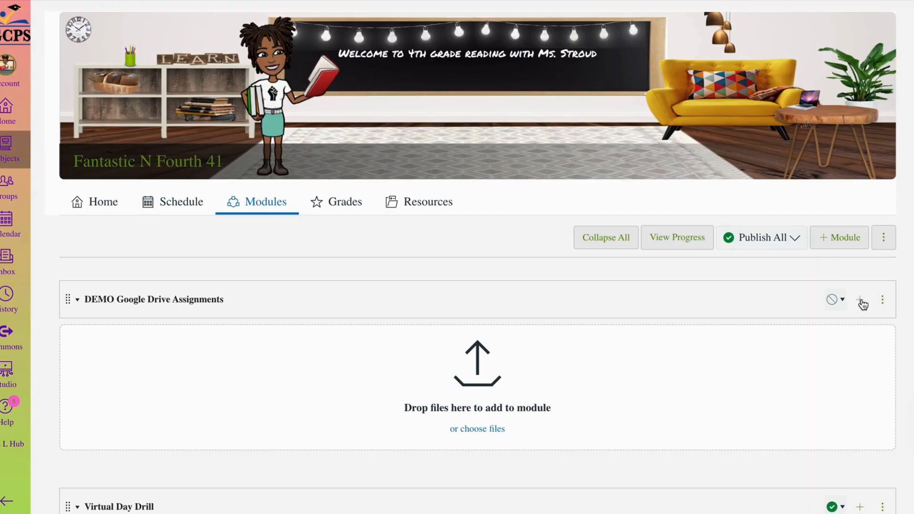
left_click(860, 301)
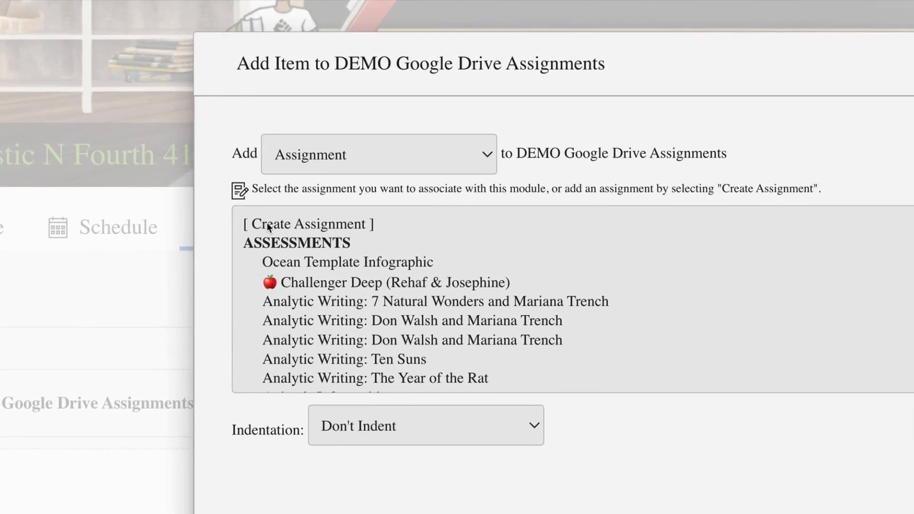
left_click(266, 222)
left_click(379, 437)
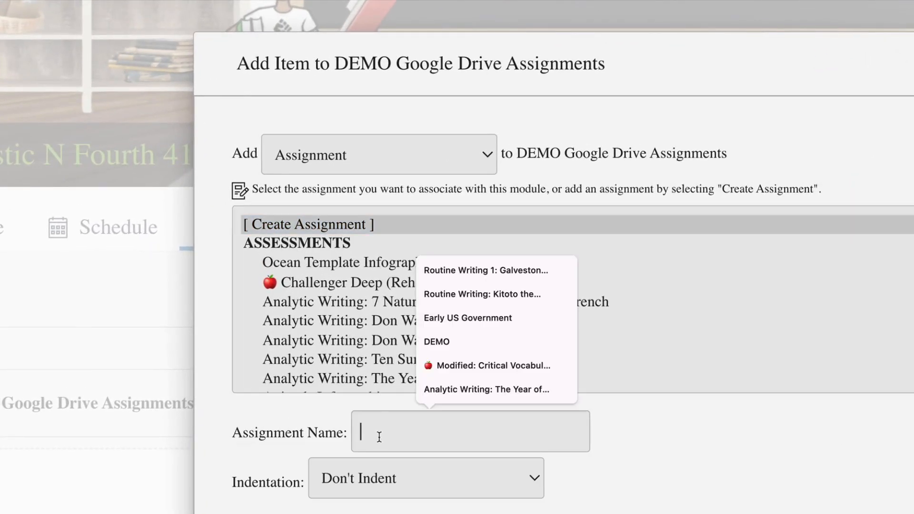
type("DEMO")
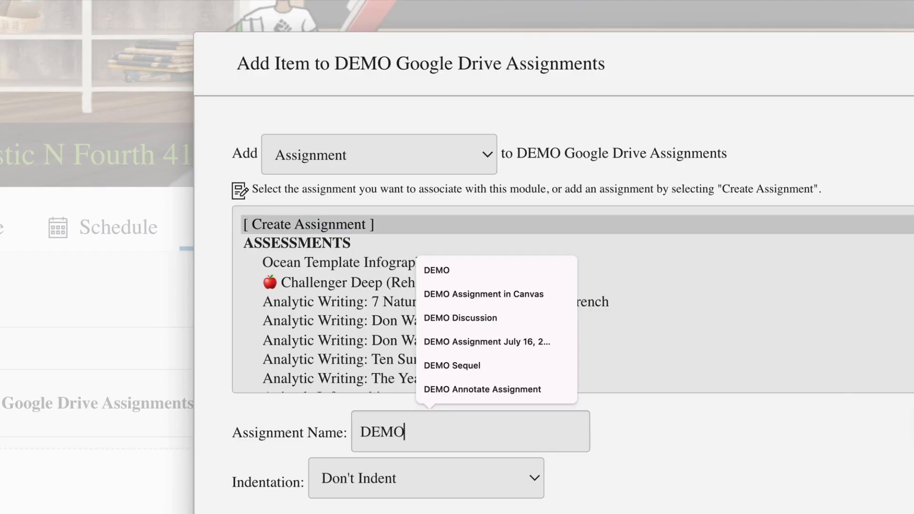
type(":")
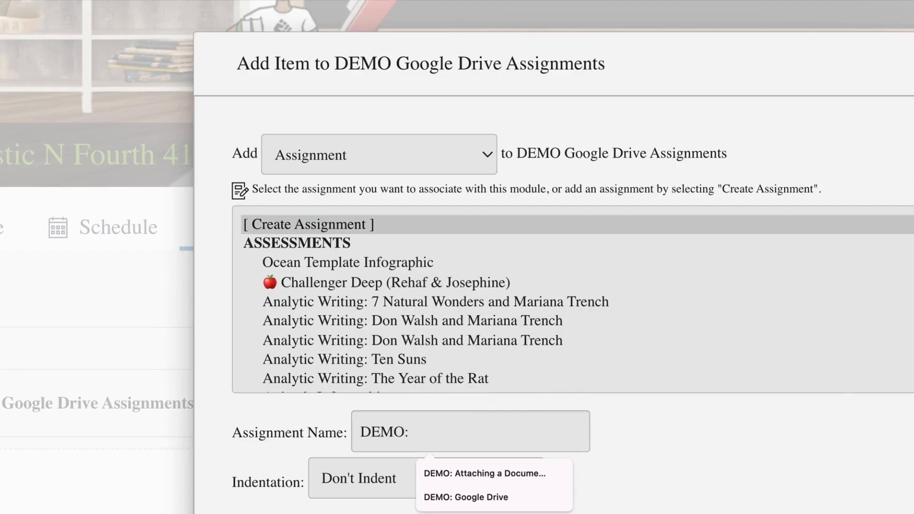
left_click(464, 497)
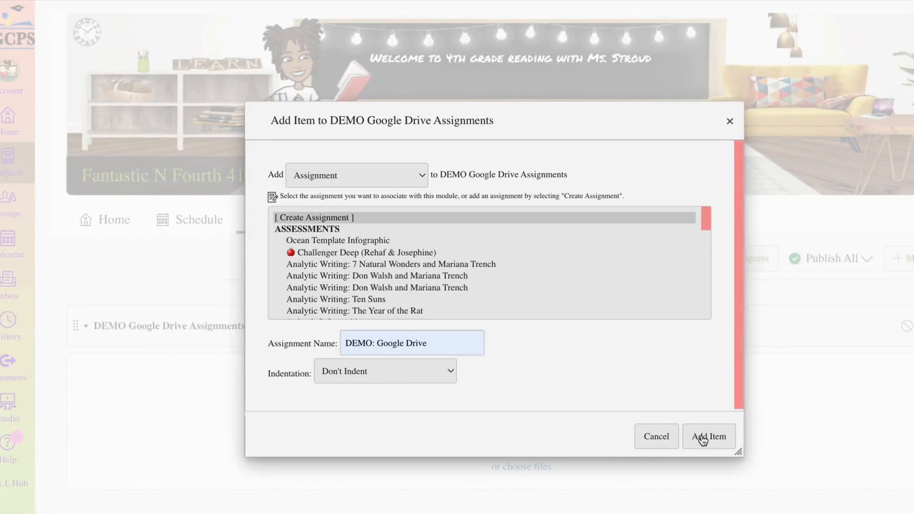
left_click(699, 438)
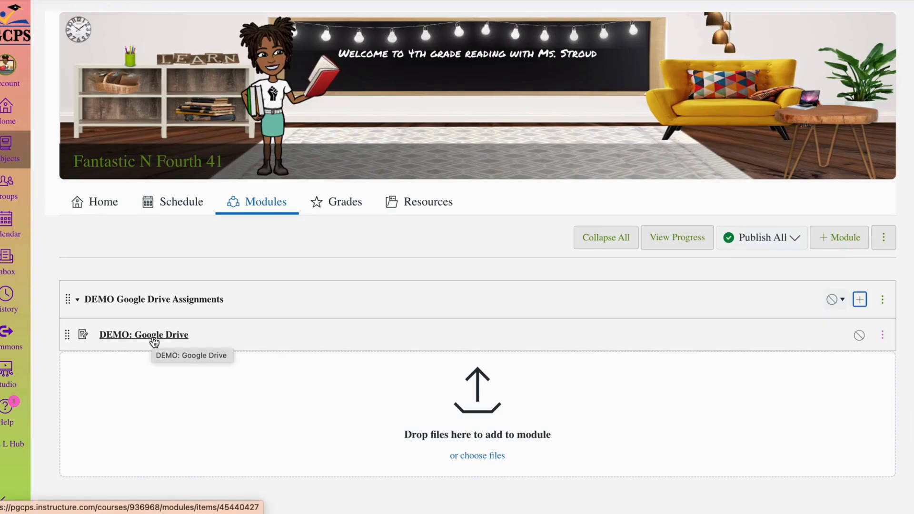
- Open the DEMO: Google Drive assignment for editing and paste the copied Quarter 2 Cycle 3 writing prompt into its description
left_click(154, 339)
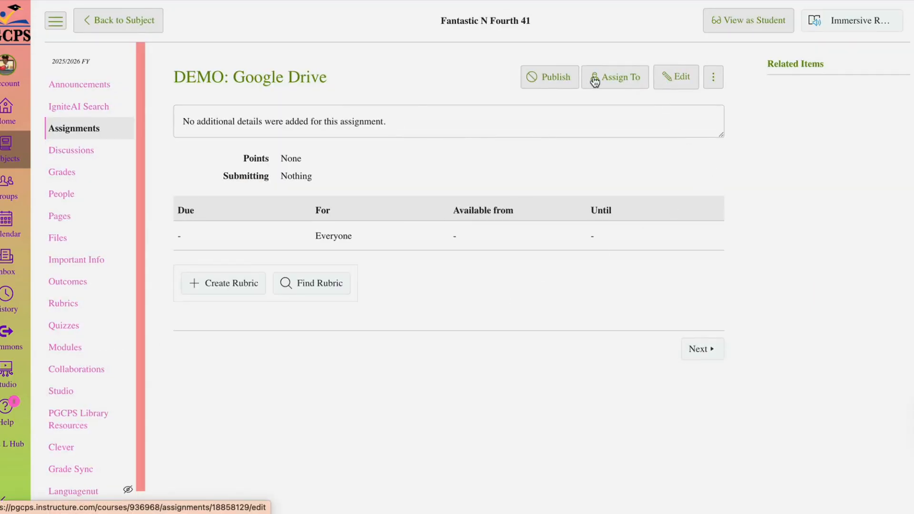
left_click(675, 81)
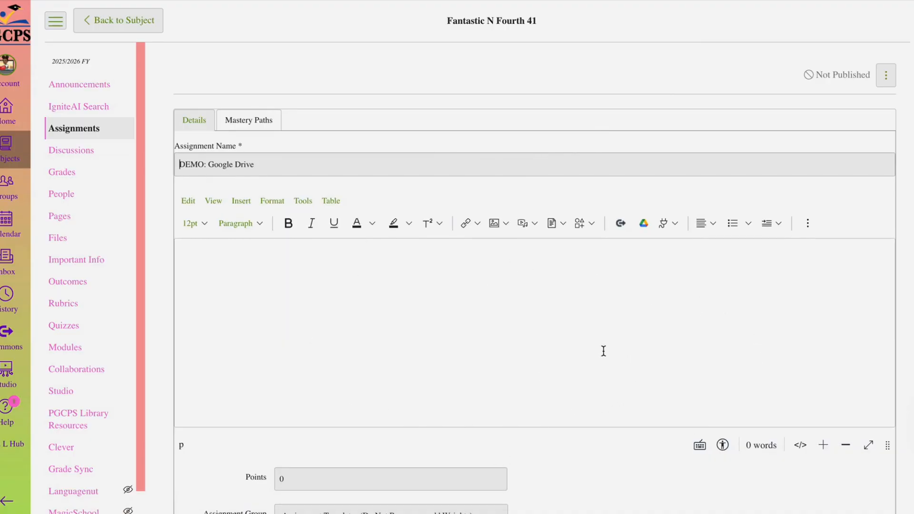
left_click(365, 284)
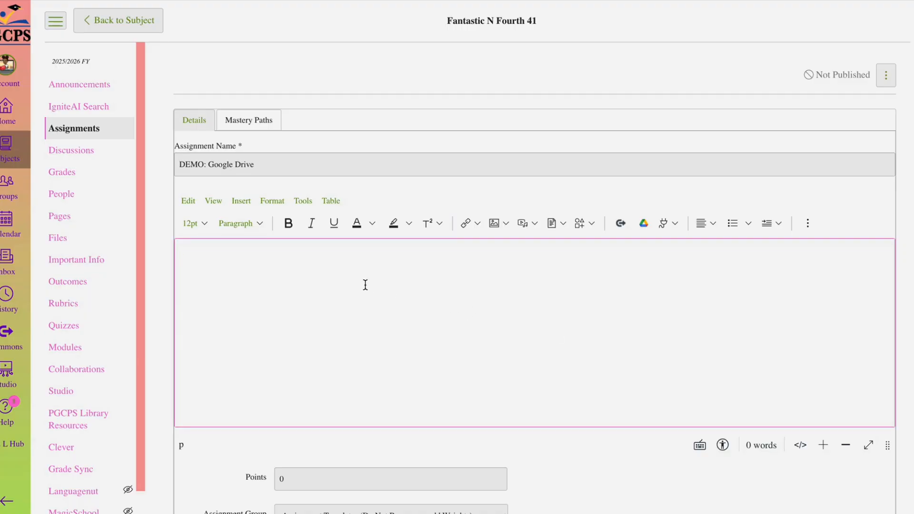
key("ctrl+v")
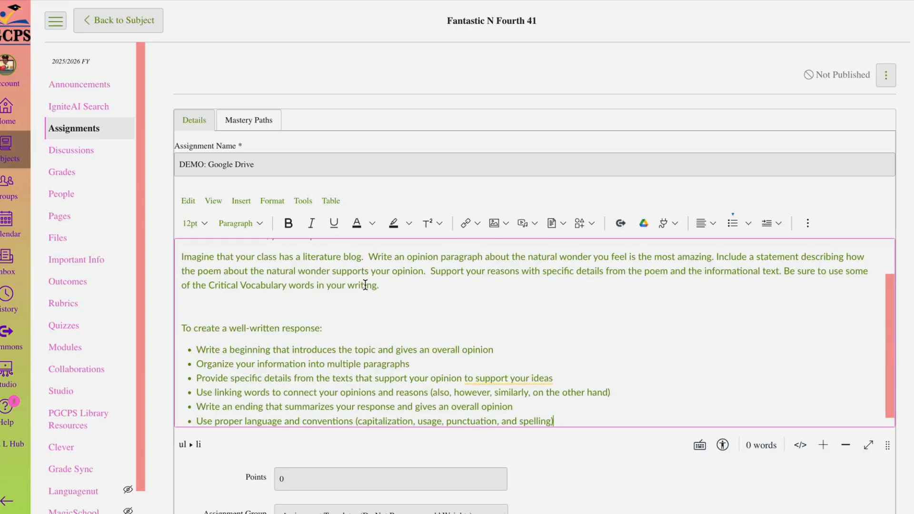
scroll(601, 377, "up", 2)
scroll(600, 378, "down", 2)
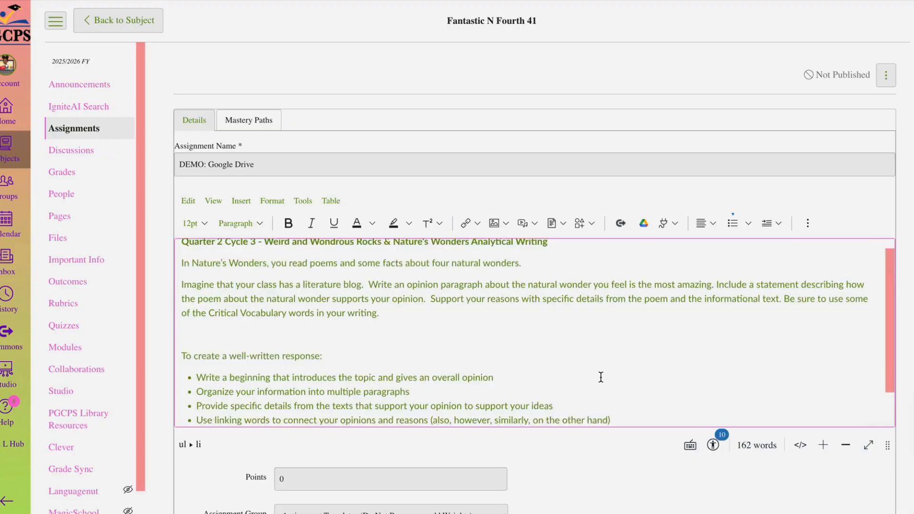
- Set the font size of the entire assignment description to 18pt
key("ctrl+a")
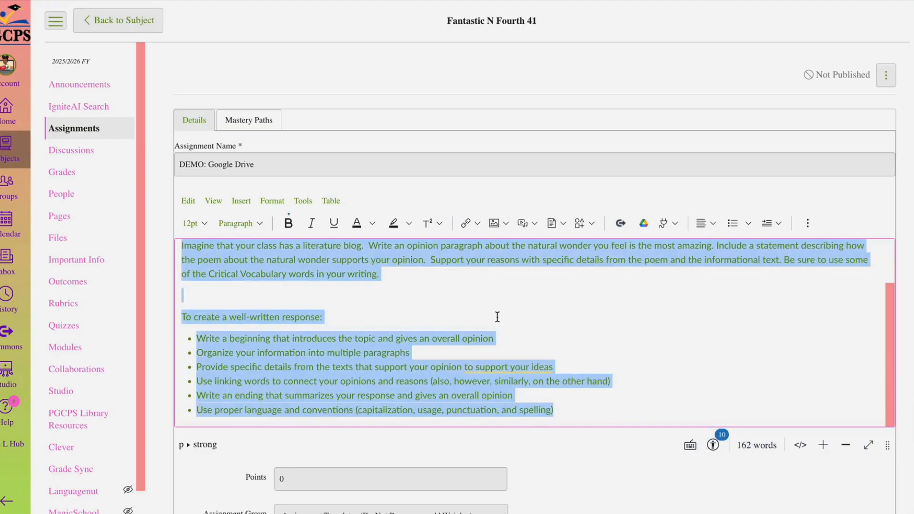
left_click(201, 223)
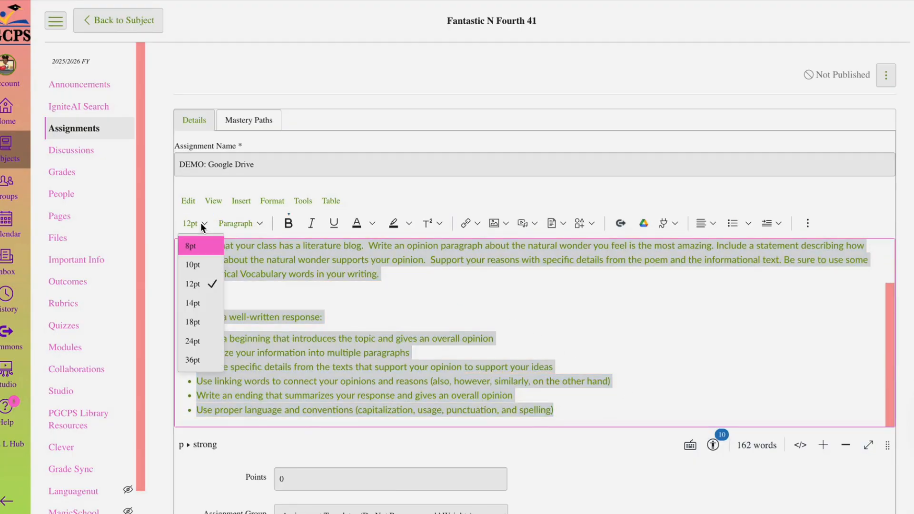
left_click(195, 322)
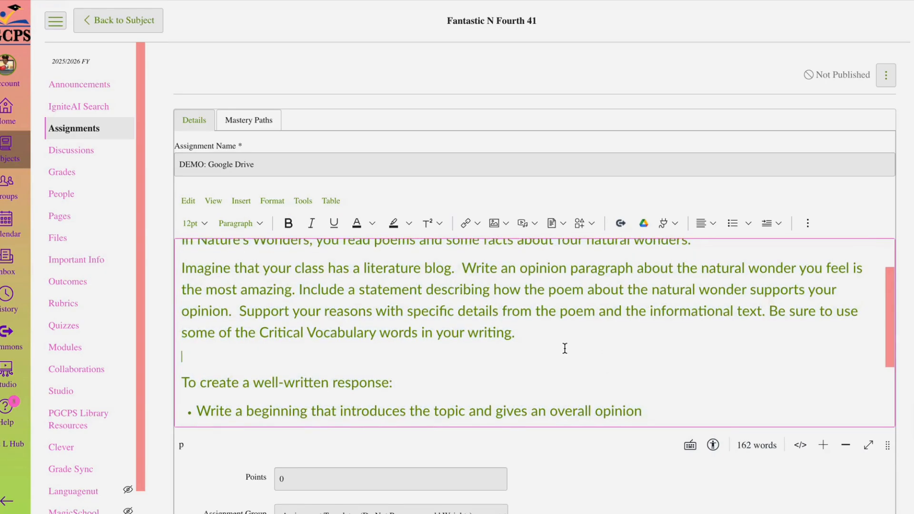
scroll(565, 349, "up", 2)
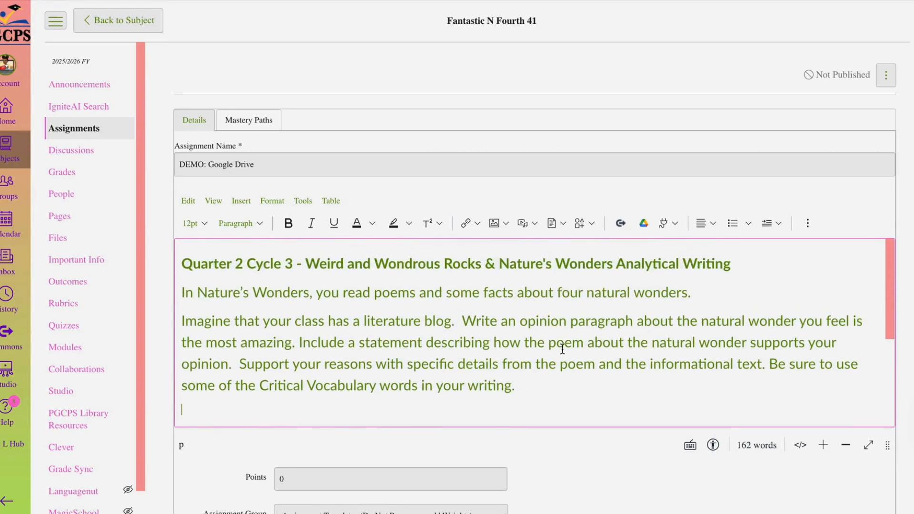
scroll(666, 400, "down", 2)
scroll(728, 464, "down", 4)
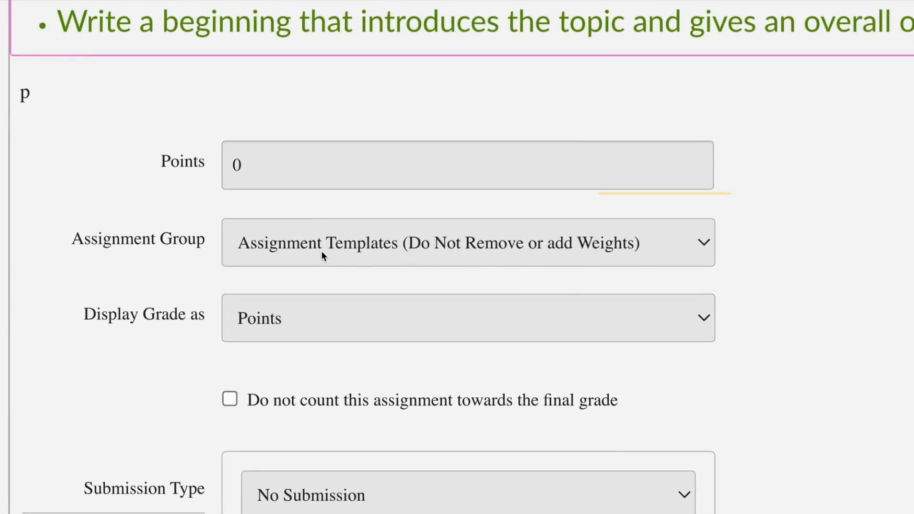
- Set the assignment's points to 9 and its assignment group to ASSESSMENTS
left_click(300, 170)
key("BackSpace")
type("9")
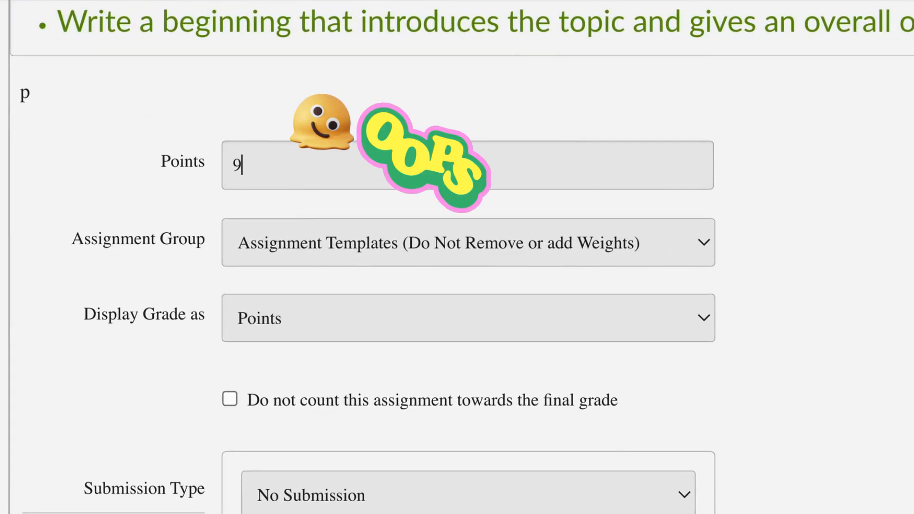
left_click(295, 242)
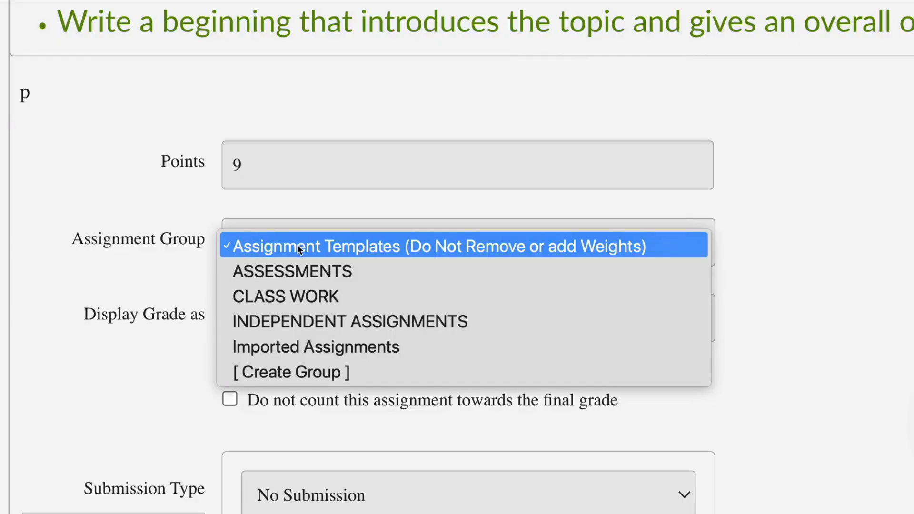
left_click(302, 270)
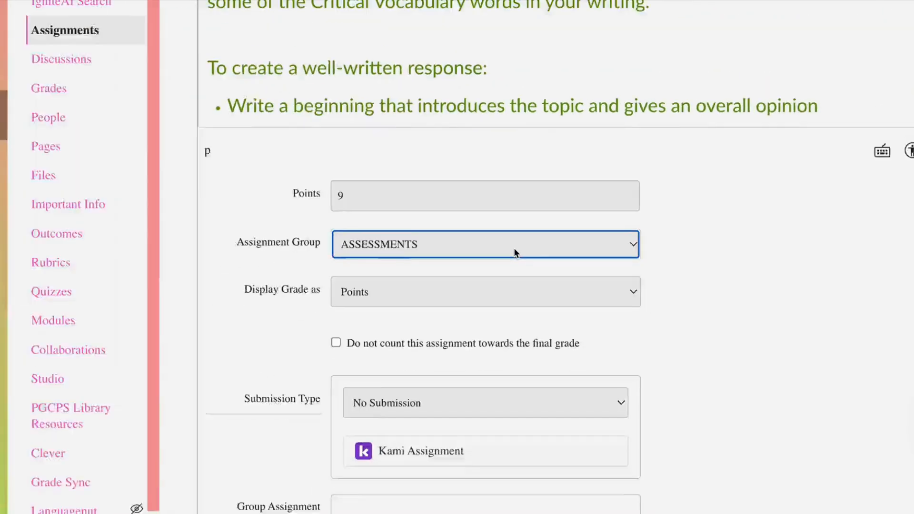
- Set the submission type to External Tool, choose Google Assignments (LTI 1.3) and continue with the signed-in Google account
scroll(439, 338, "down", 3)
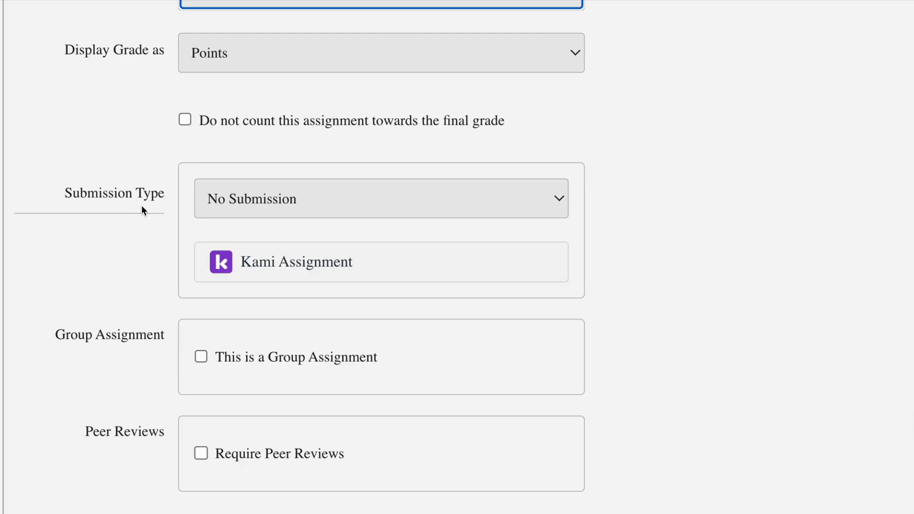
left_click(281, 202)
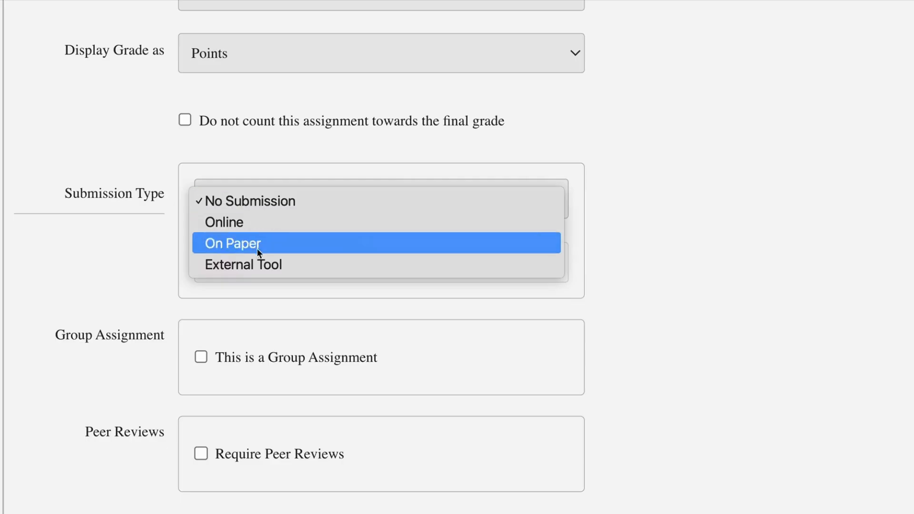
left_click(258, 266)
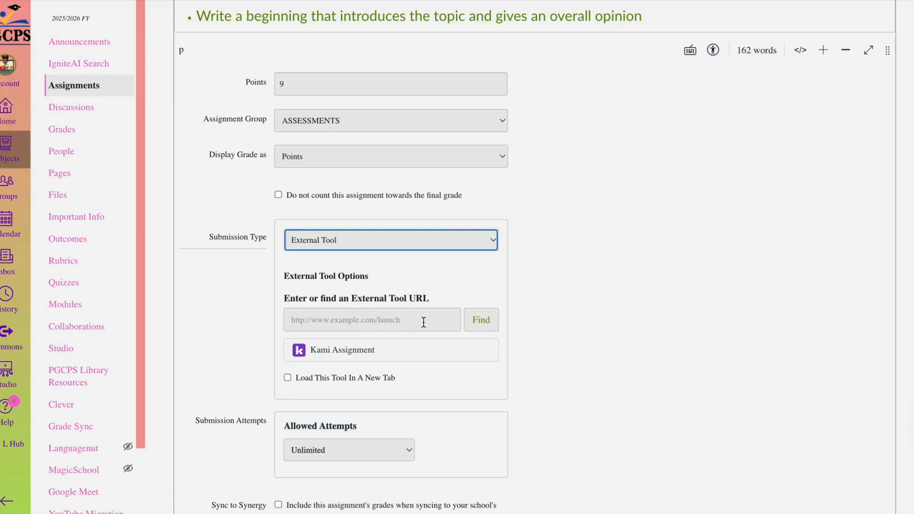
left_click(482, 321)
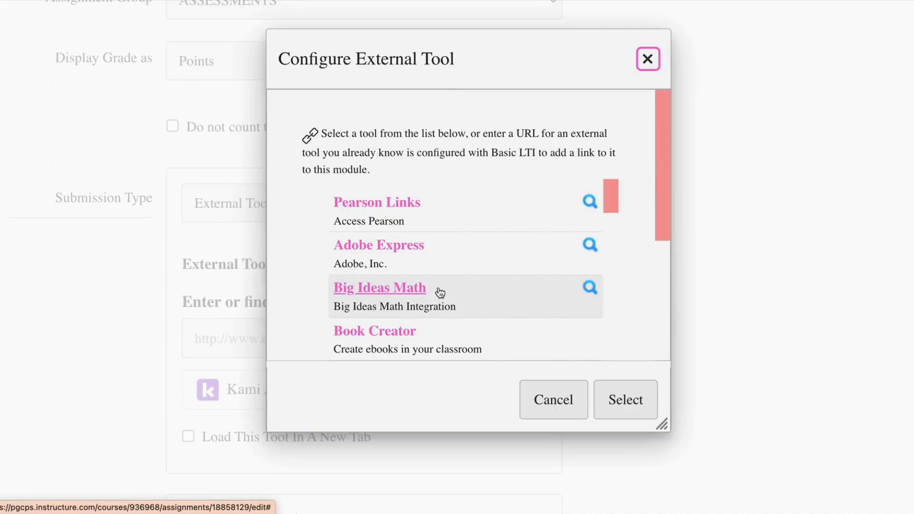
left_click_drag(612, 200, 602, 303)
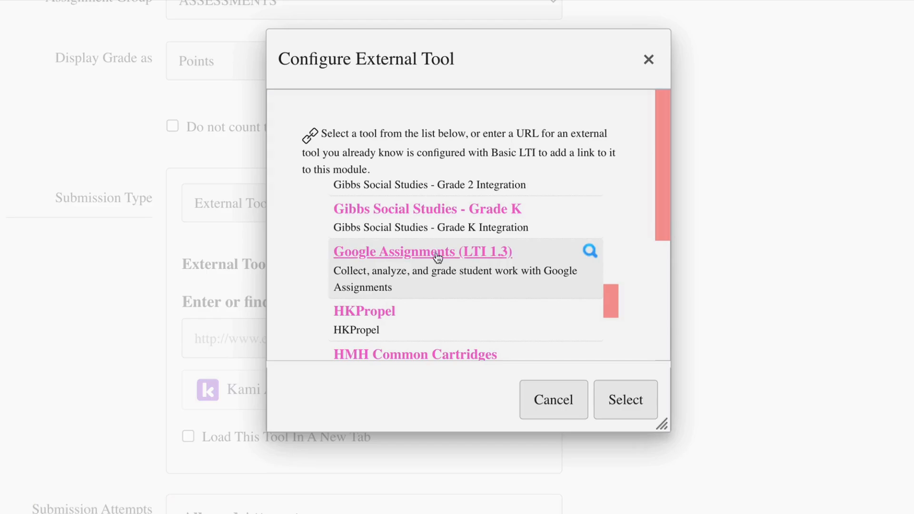
left_click(459, 257)
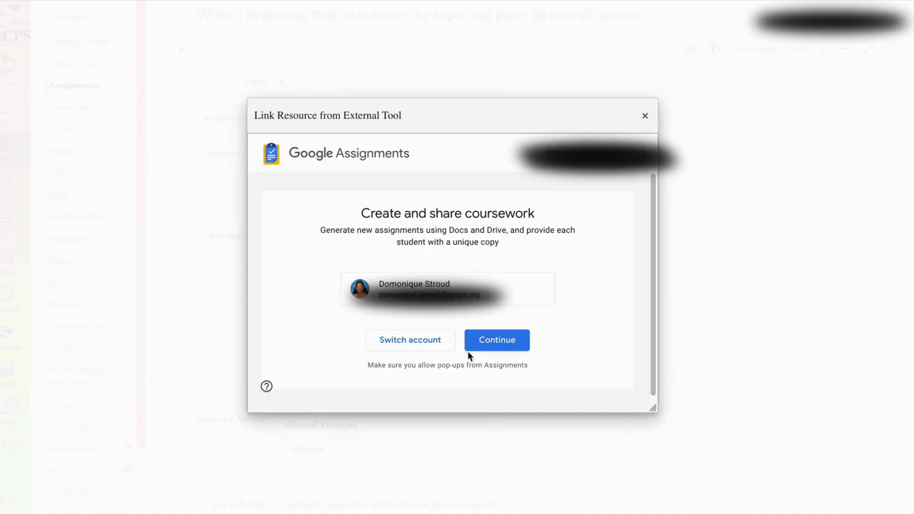
left_click(504, 343)
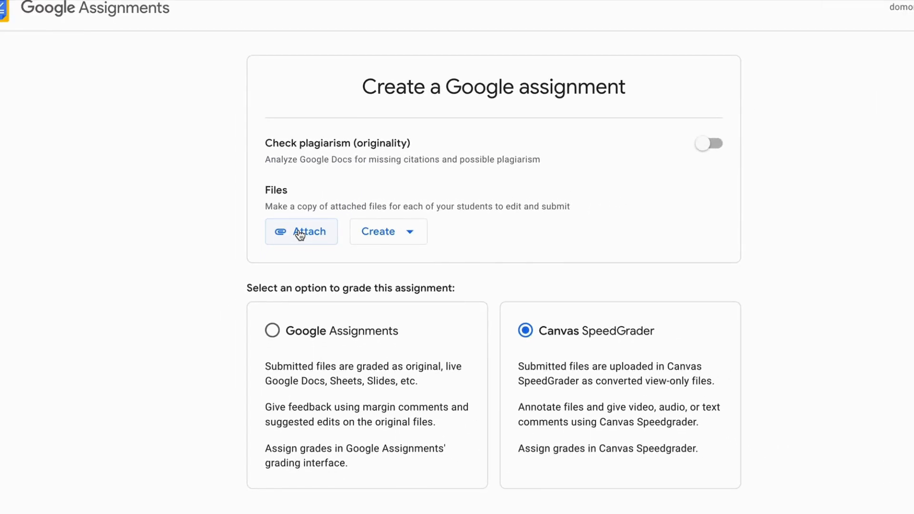
- Create the Google assignment with the Quarter 2 Cycle 3 Analytical Writing document attached, and link it as the external tool
left_click(299, 232)
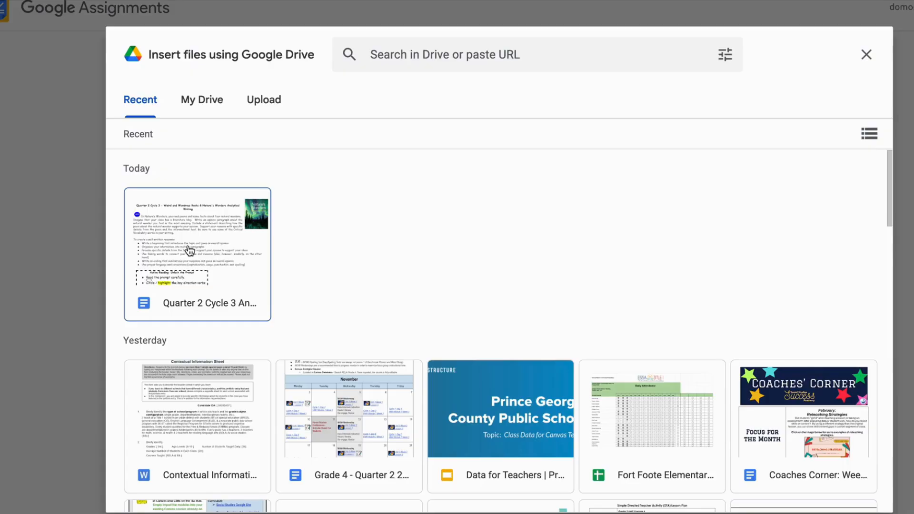
left_click(244, 270)
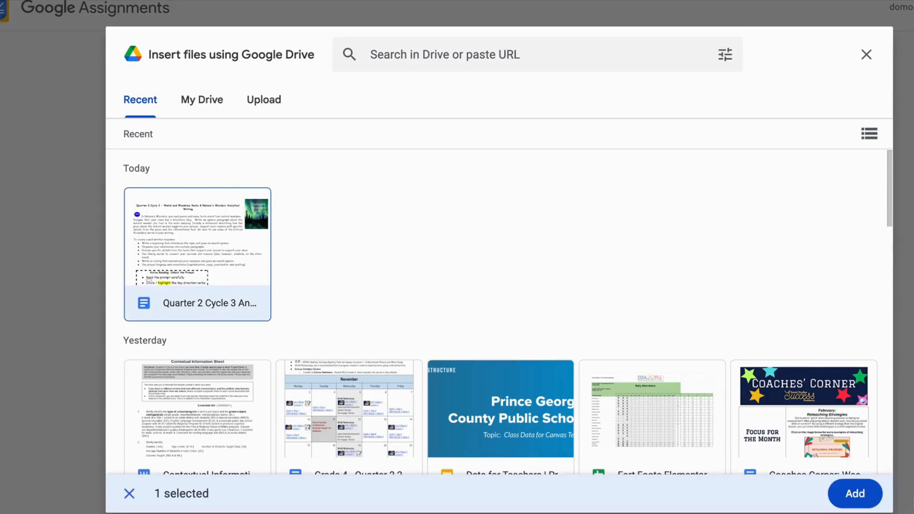
left_click(858, 494)
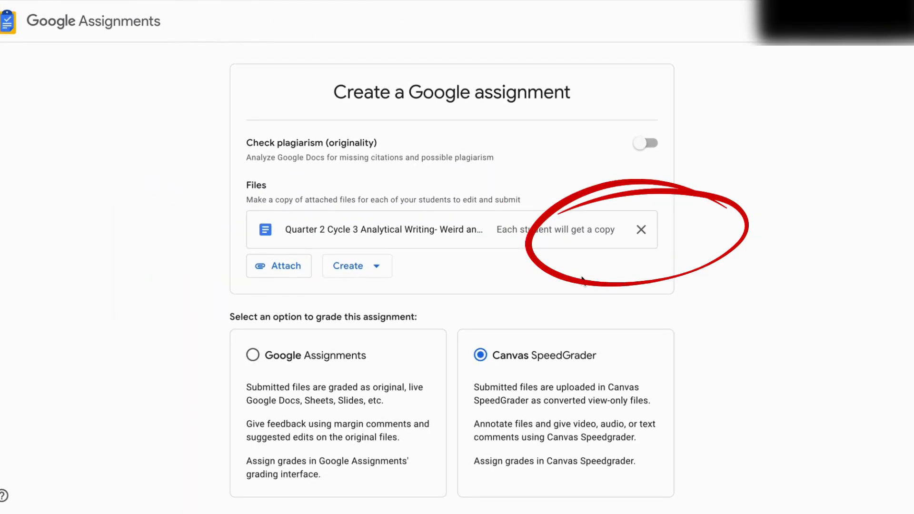
scroll(693, 266, "down", 2)
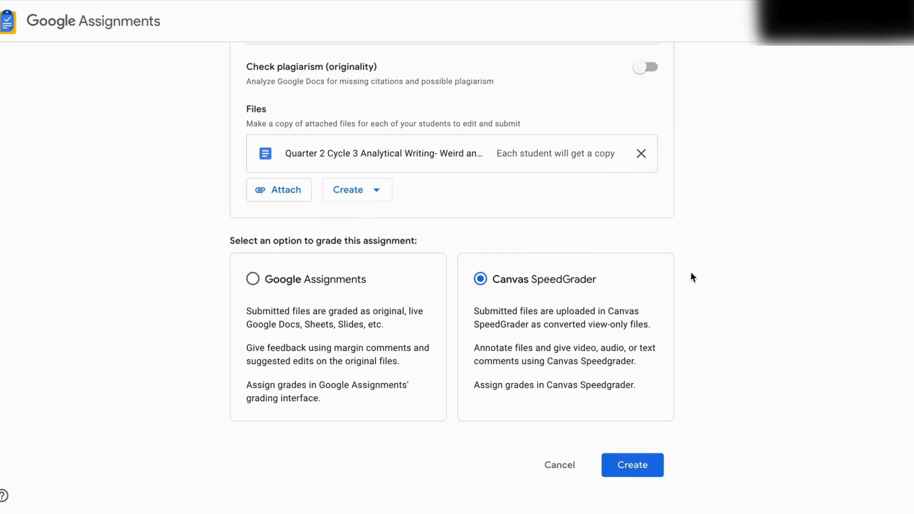
left_click(639, 470)
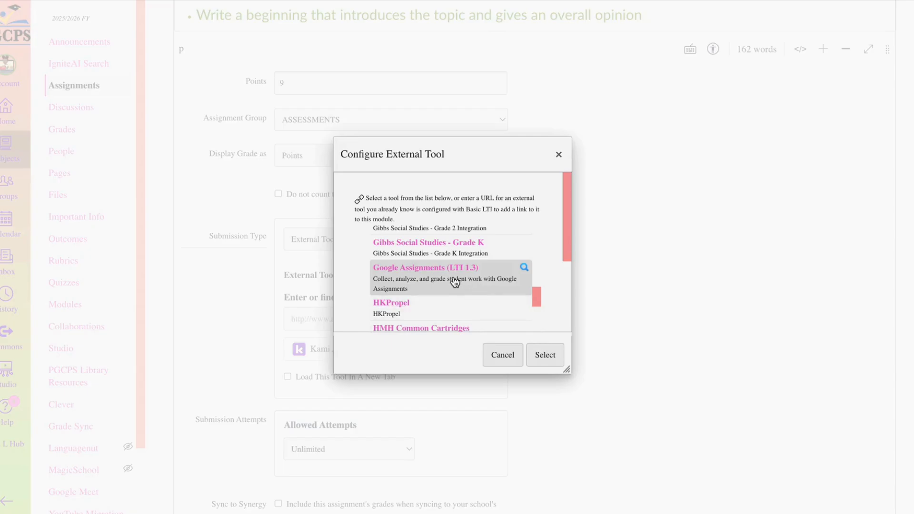
left_click(547, 359)
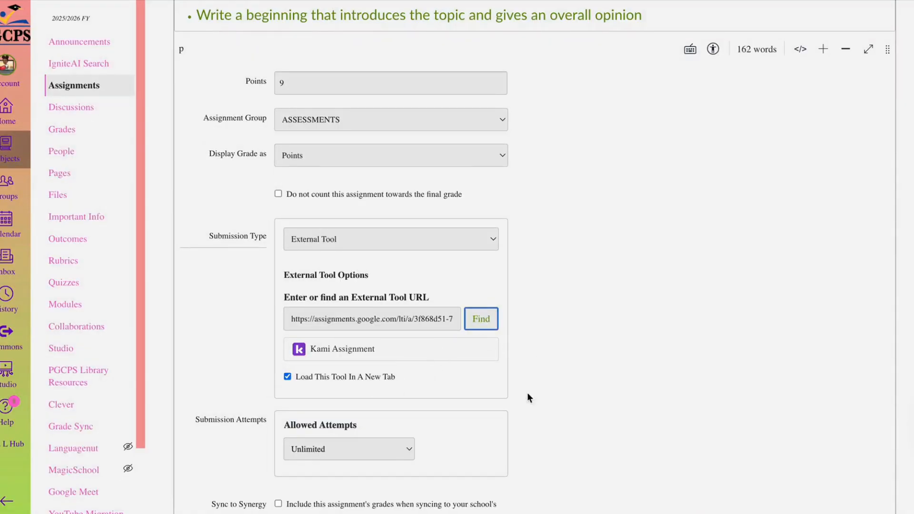
- Try the Limited option for allowed submission attempts and return the setting to Unlimited
scroll(552, 378, "down", 3)
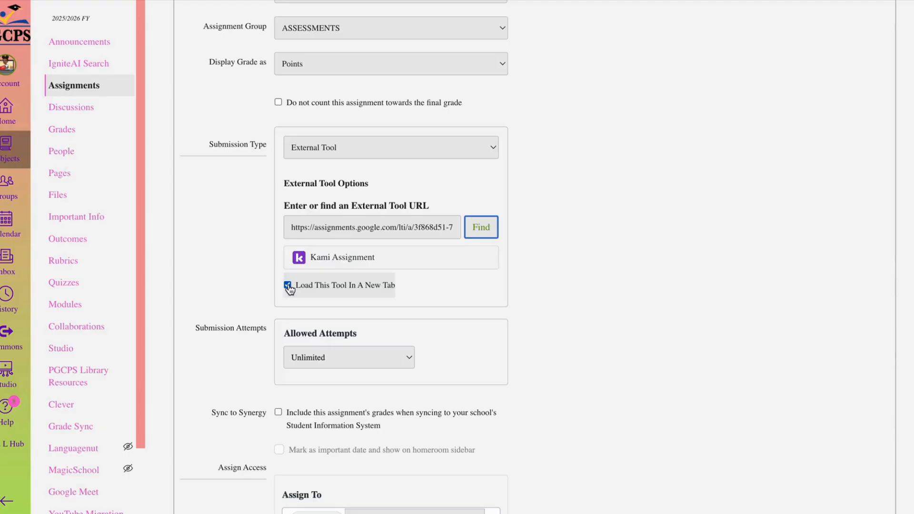
scroll(326, 232, "down", 3)
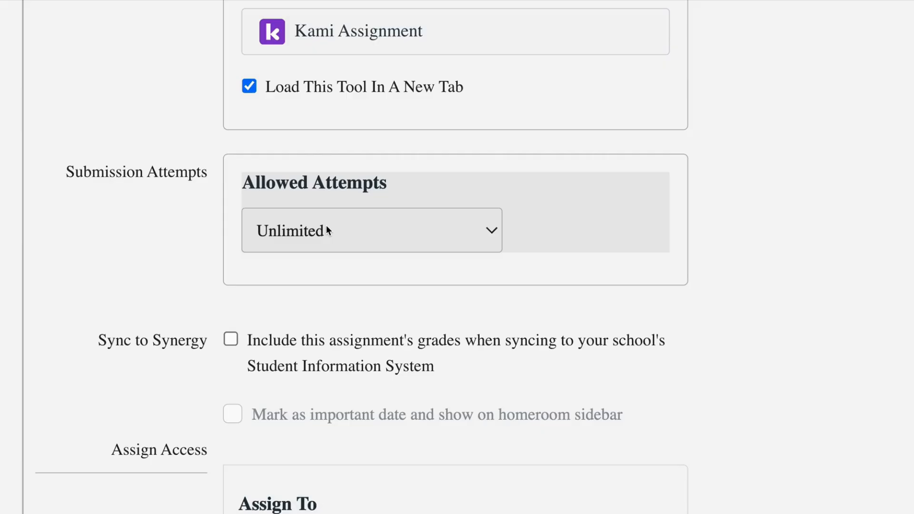
left_click(267, 231)
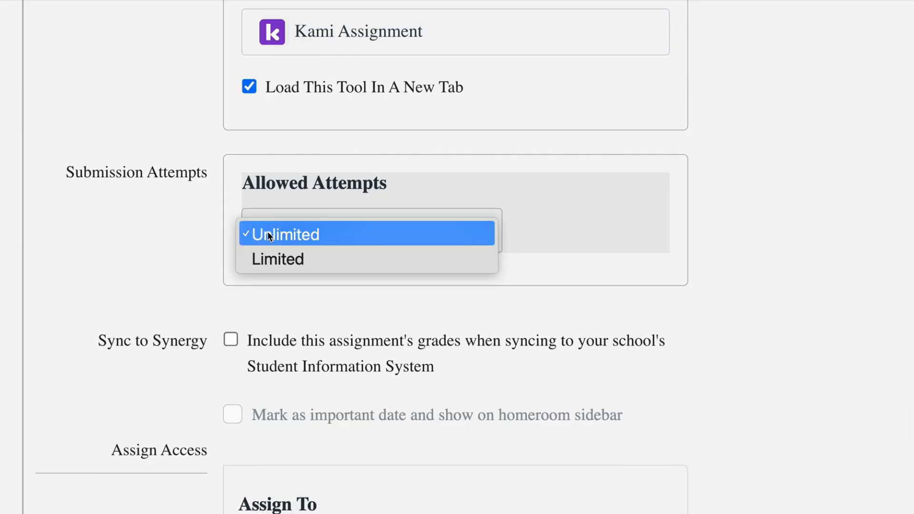
left_click(281, 259)
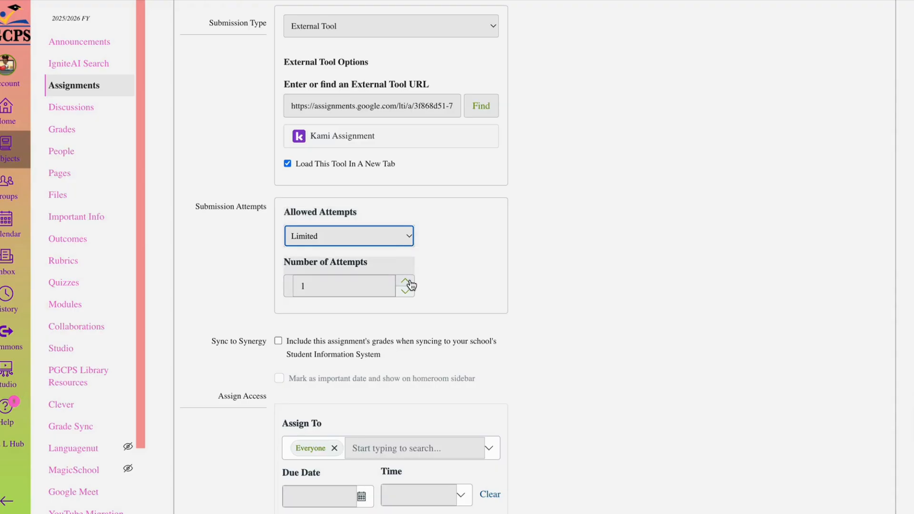
left_click(395, 243)
left_click(354, 221)
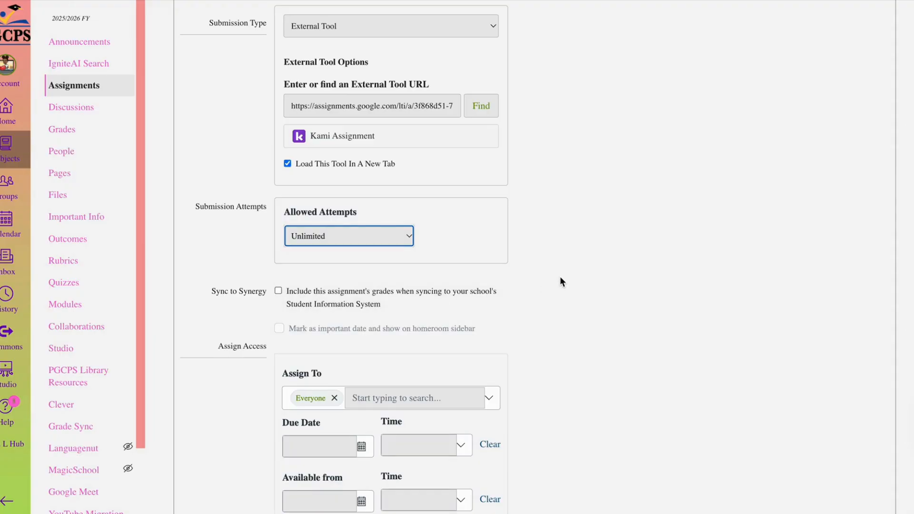
- Include this assignment's grades when syncing to Synergy
scroll(559, 276, "left", 4)
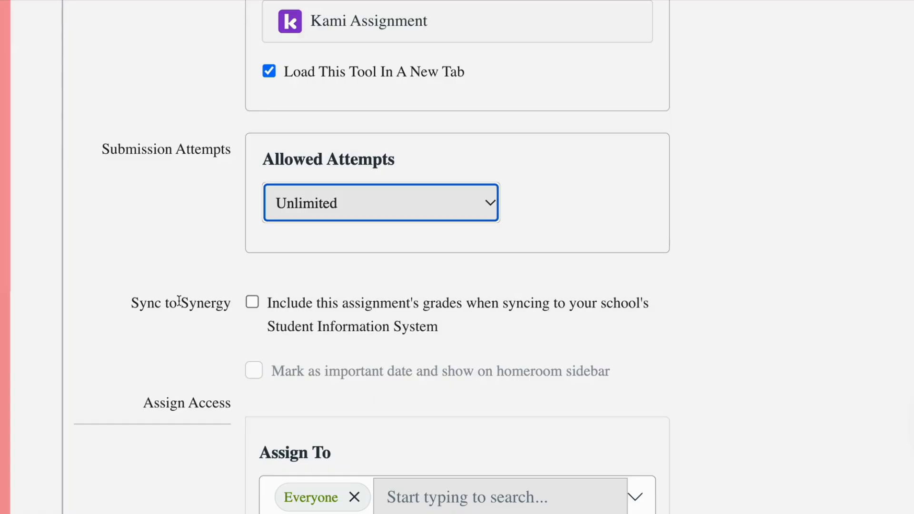
left_click(252, 302)
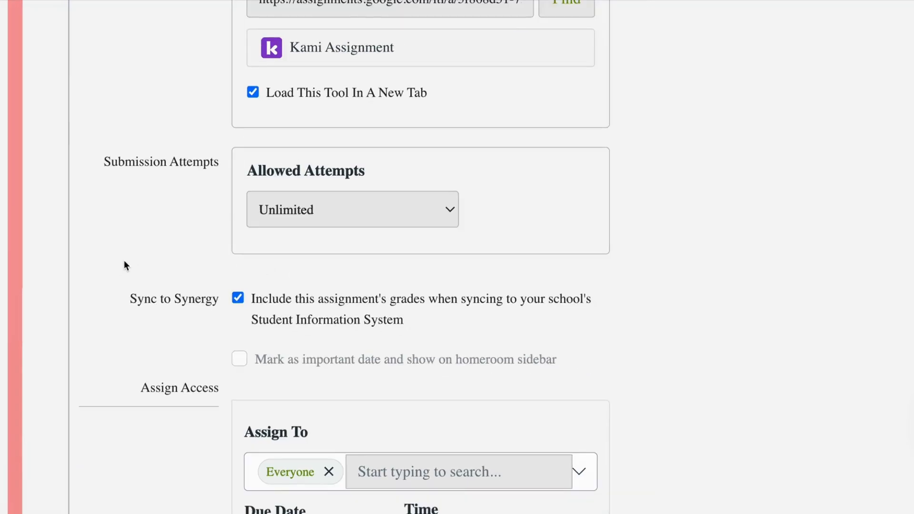
- Set the due date to Feb 20, 2026 and make the assignment available from Feb 18 until Feb 20, 2026
scroll(158, 326, "down", 5)
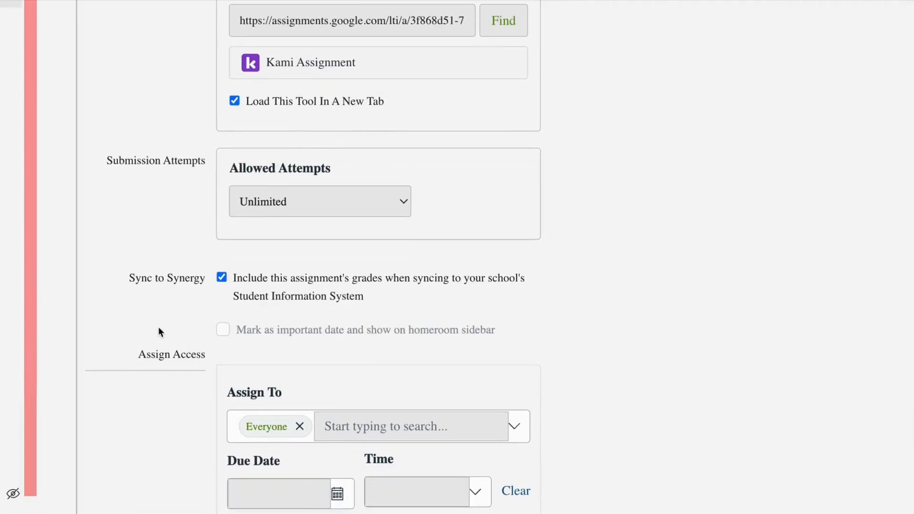
scroll(177, 314, "down", 3)
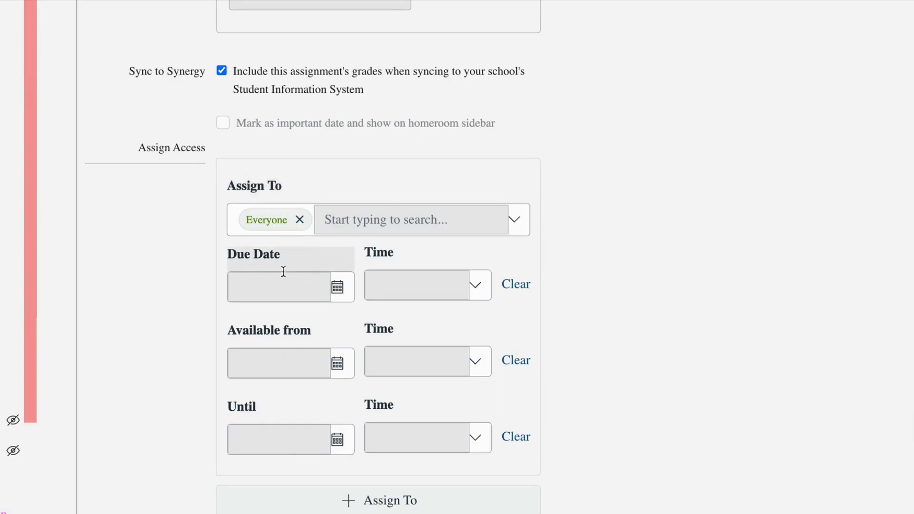
left_click(336, 287)
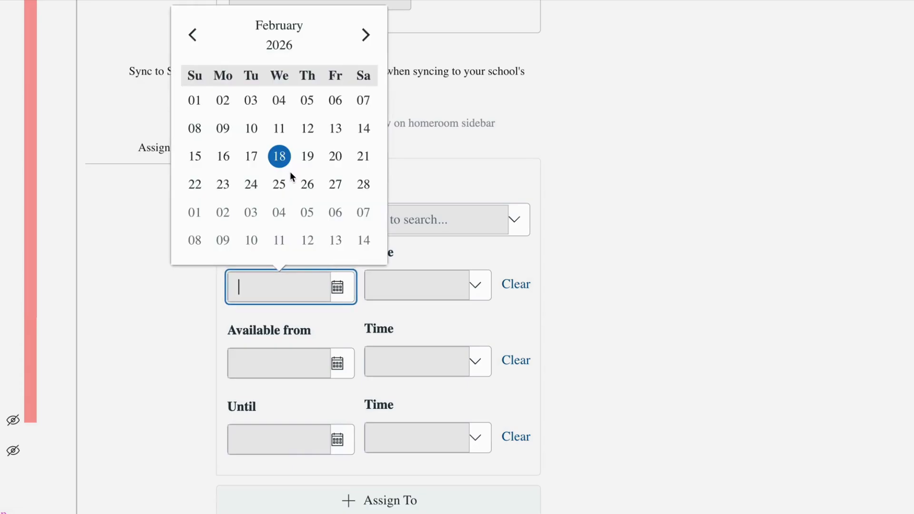
left_click(335, 160)
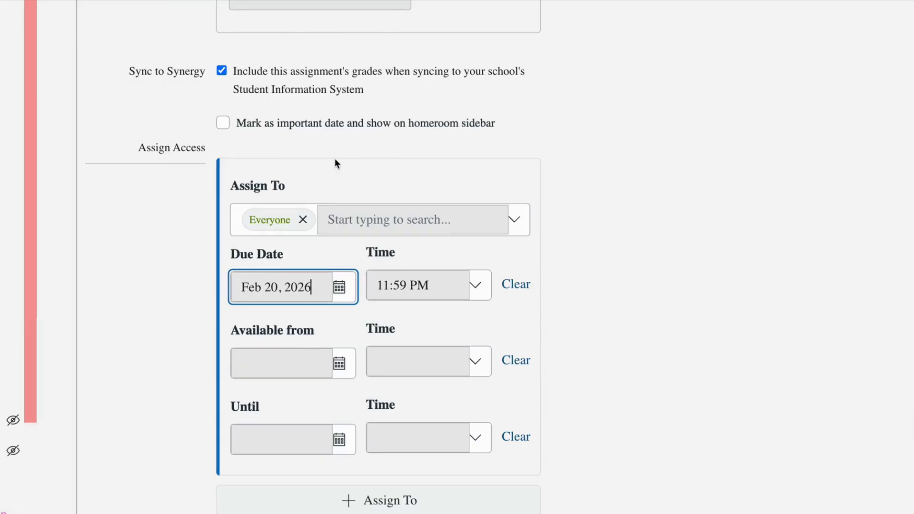
left_click(341, 365)
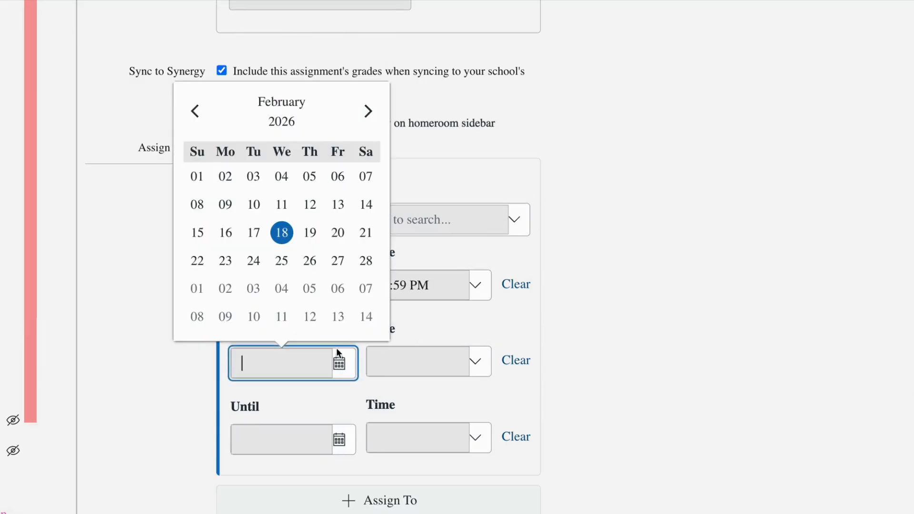
left_click(285, 232)
left_click(345, 444)
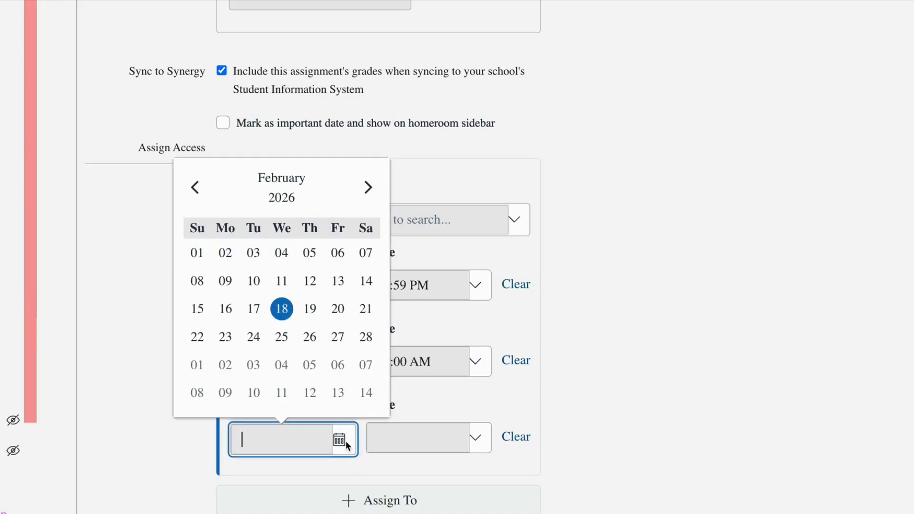
left_click(339, 307)
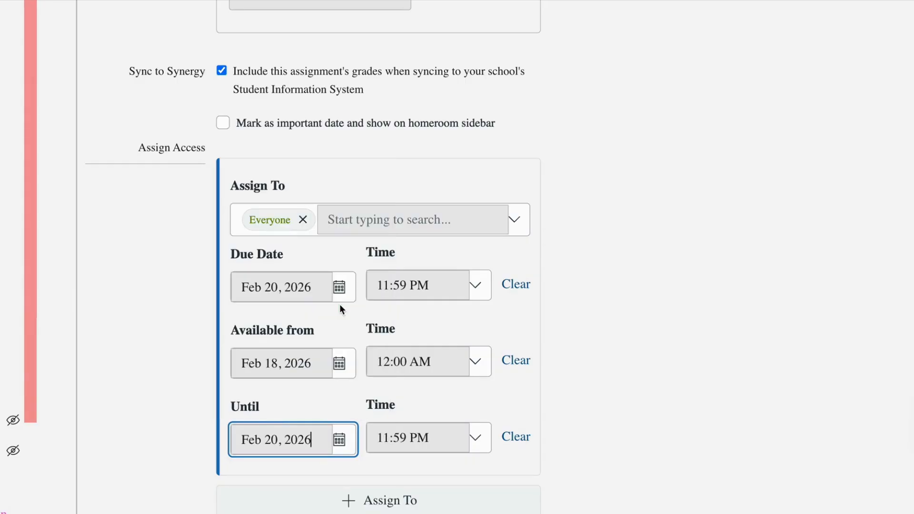
left_click(634, 383)
- Enlarge the assignment description editor vertically so the entire writing prompt fits in it
scroll(631, 382, "down", 3)
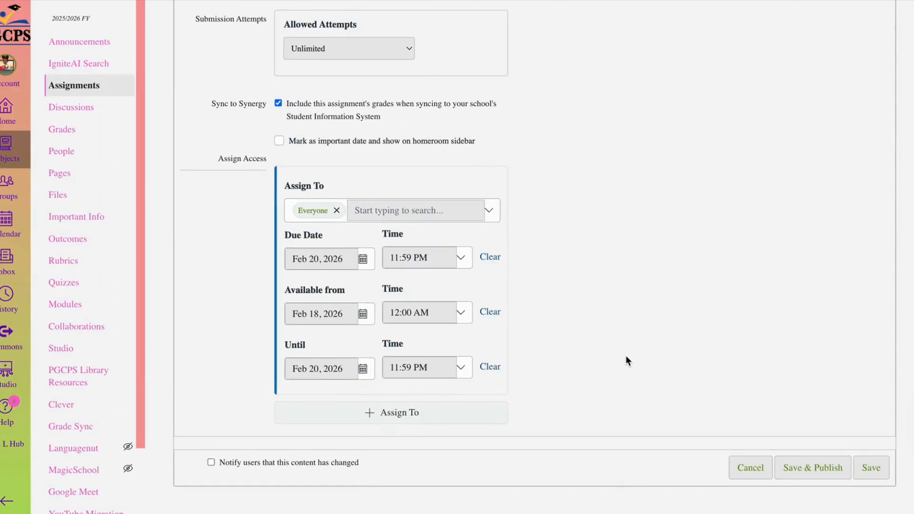
scroll(532, 293, "up", 10)
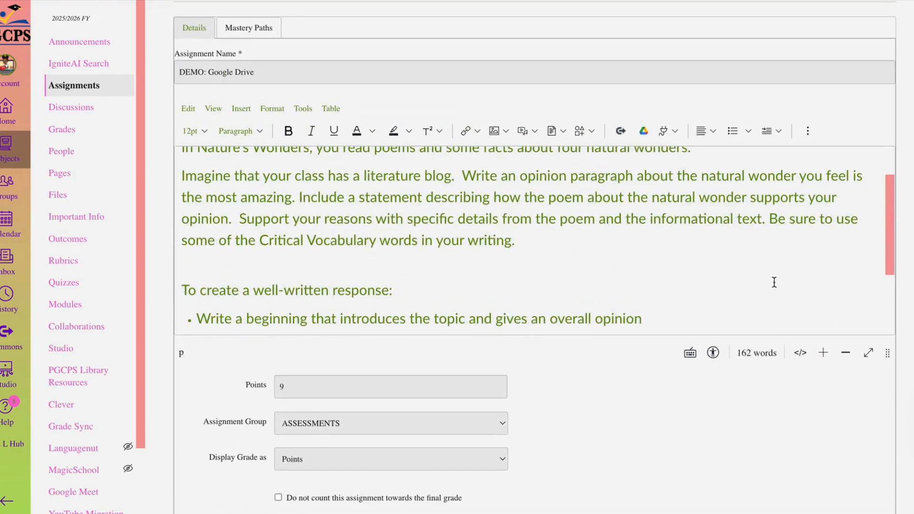
left_click_drag(887, 352, 883, 513)
scroll(708, 362, "down", 2)
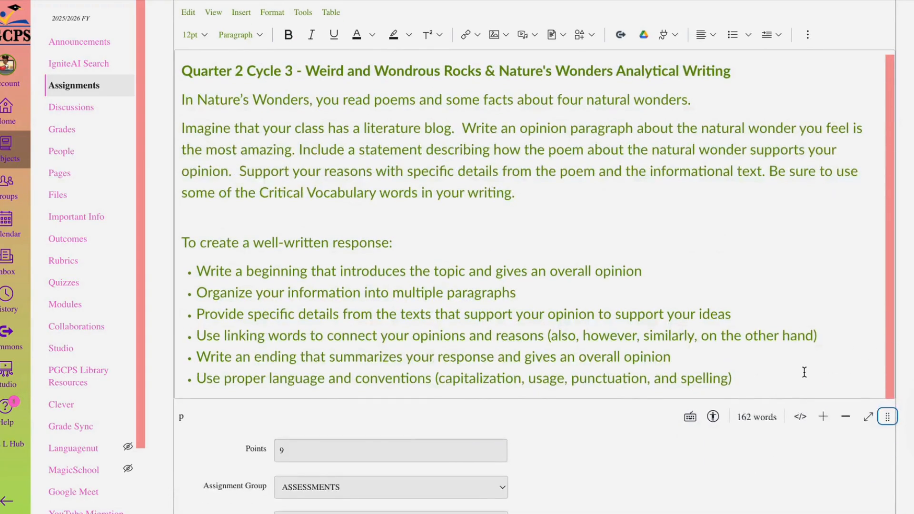
- Change the assignment's points to 8
scroll(804, 372, "down", 5)
left_click(298, 216)
key("BackSpace")
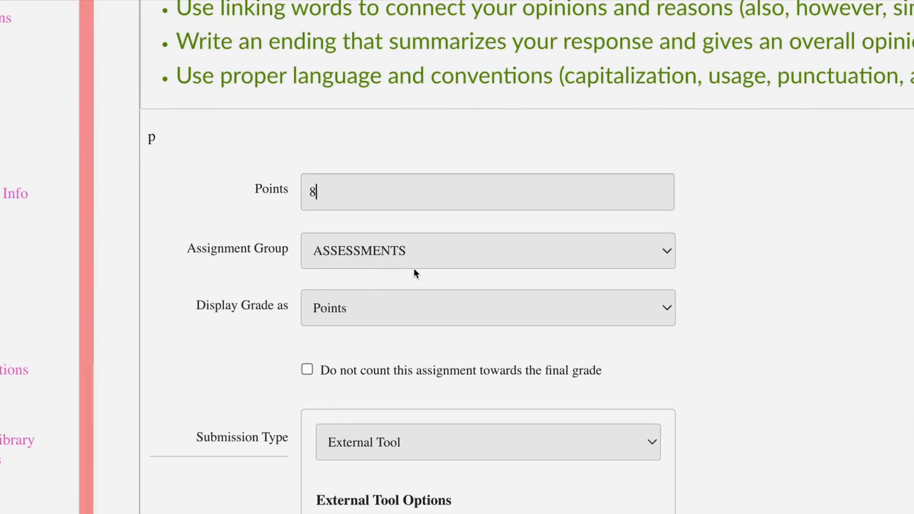
scroll(389, 332, "down", 3)
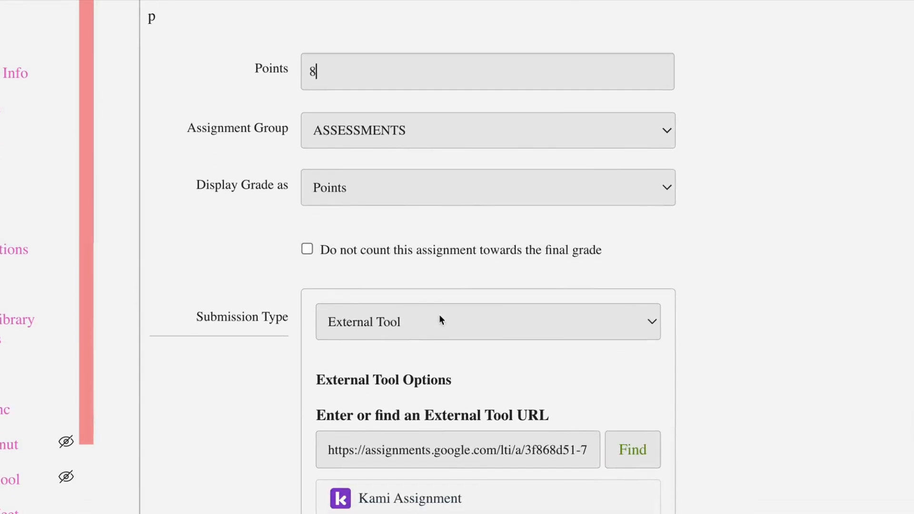
- Review the remaining assignment settings and save the DEMO: Google Drive assignment without publishing it
scroll(464, 353, "down", 2)
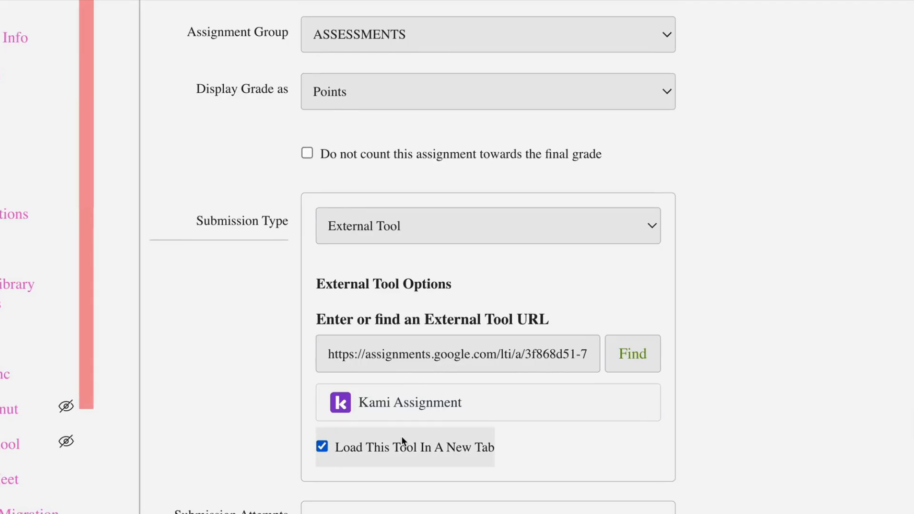
scroll(401, 436, "down", 5)
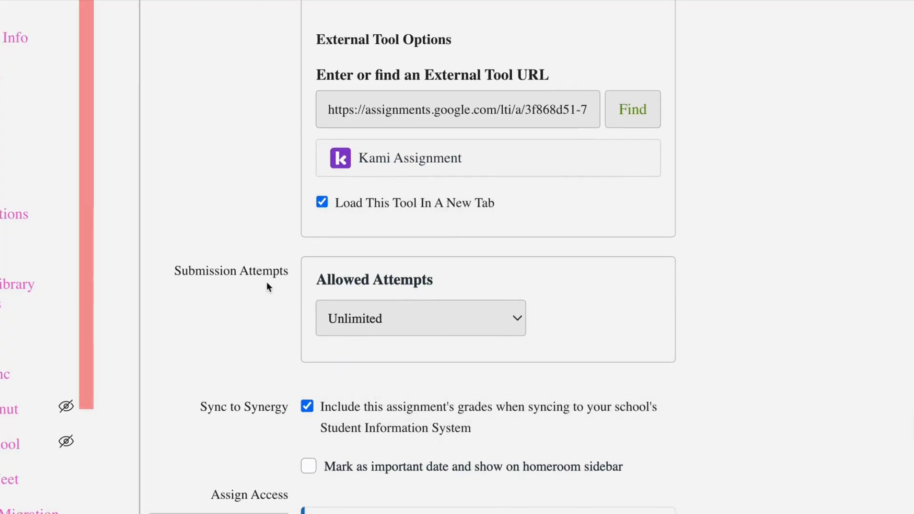
scroll(382, 326, "down", 5)
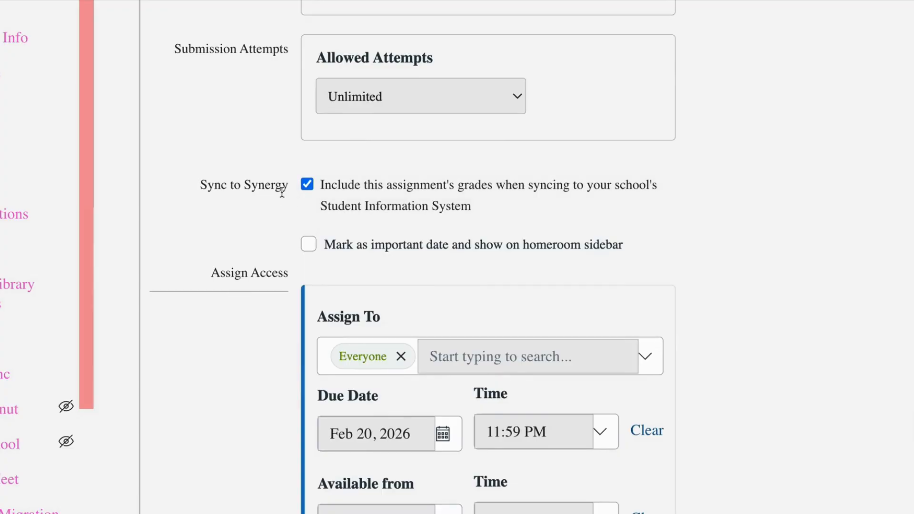
scroll(398, 293, "down", 4)
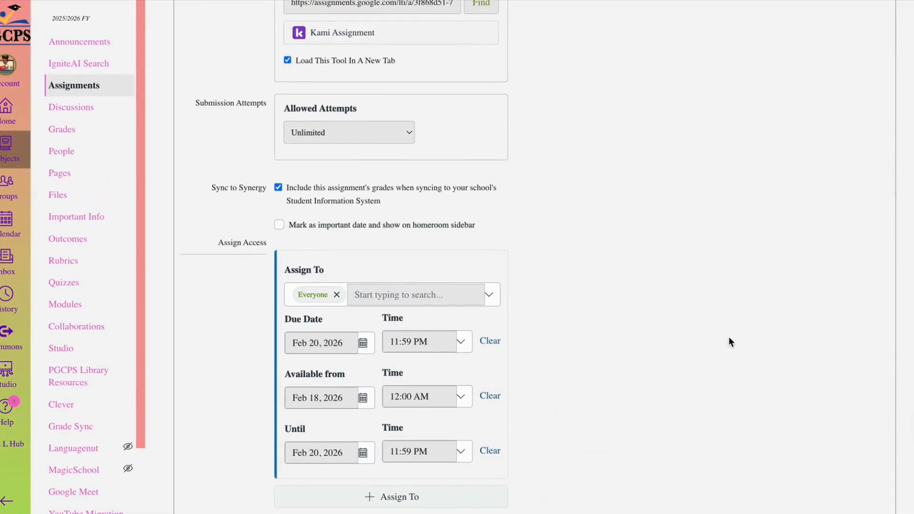
scroll(728, 336, "down", 2)
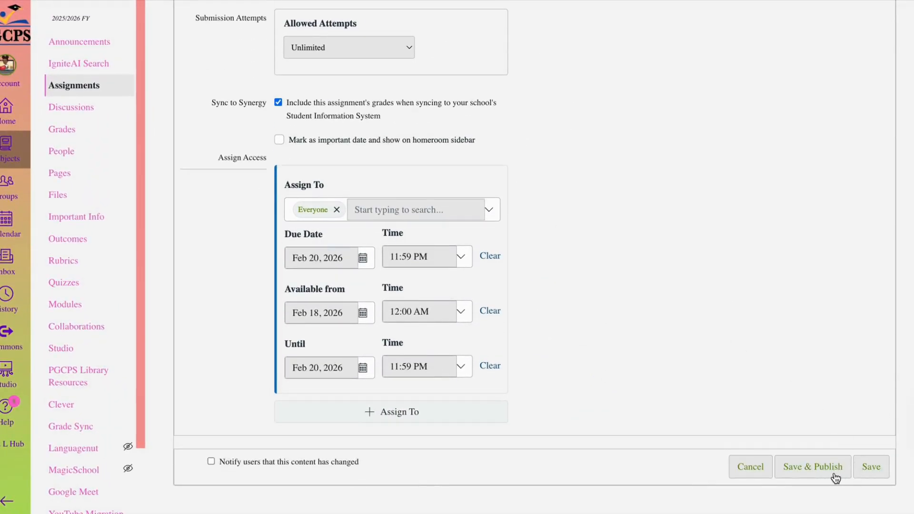
left_click(867, 471)
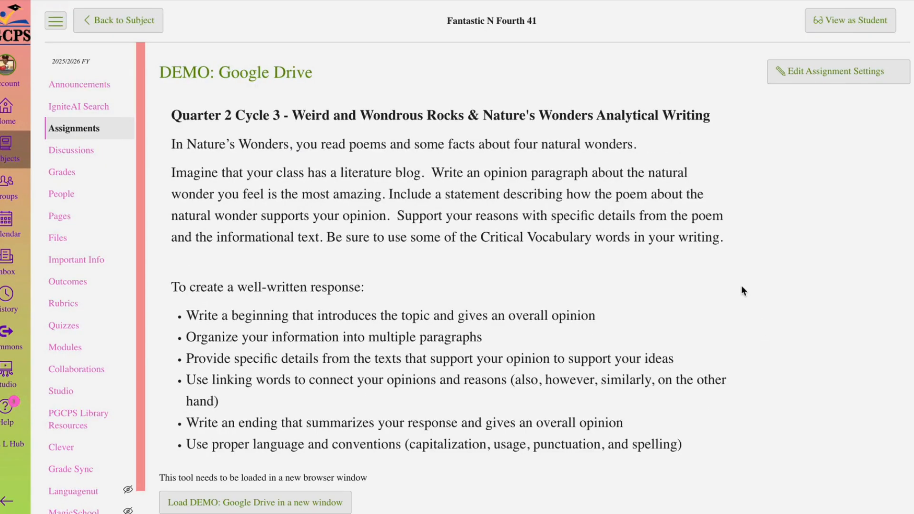
scroll(743, 290, "down", 3)
scroll(743, 290, "up", 3)
- Publish the DEMO Google Drive Assignments module together with all its items
left_click(76, 351)
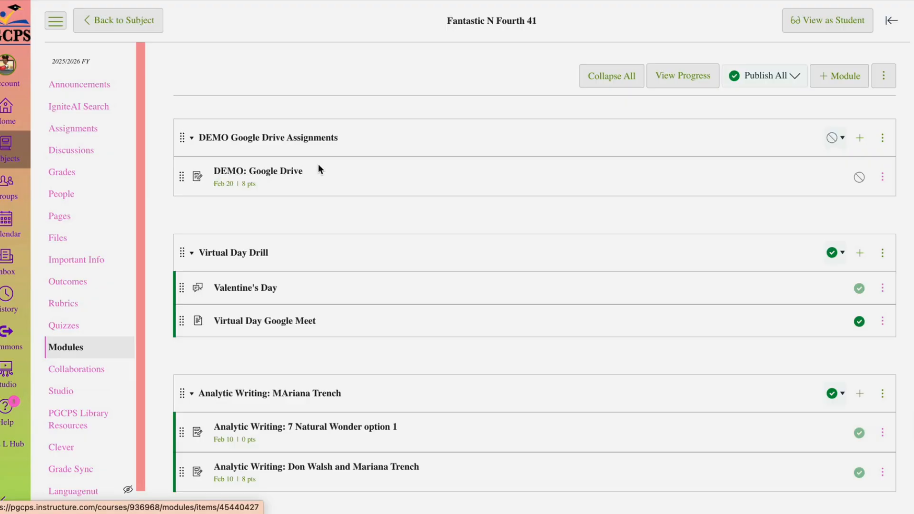
left_click(839, 139)
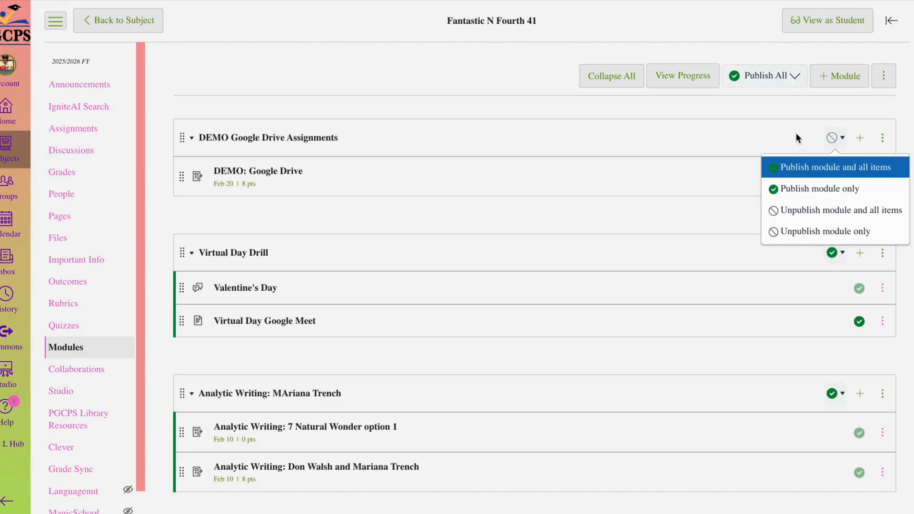
left_click(844, 166)
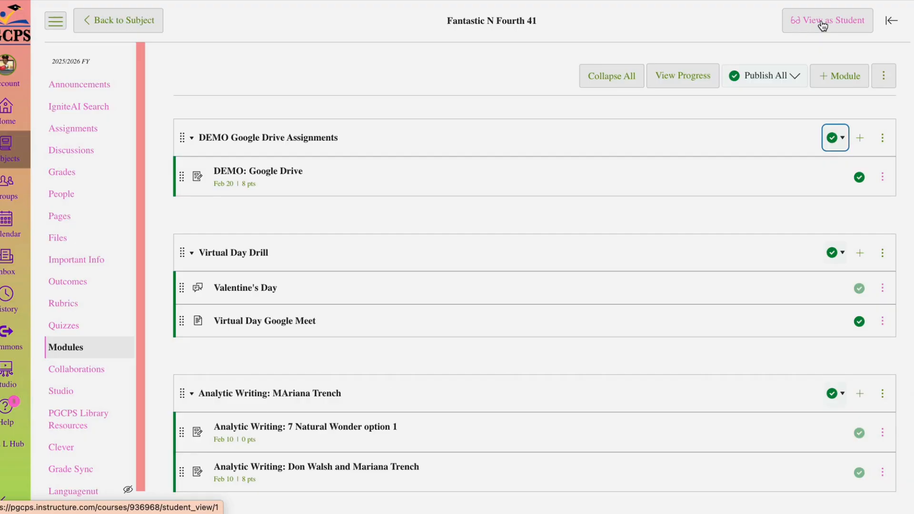
- View the course as a student and open the DEMO: Google Drive assignment
left_click(823, 25)
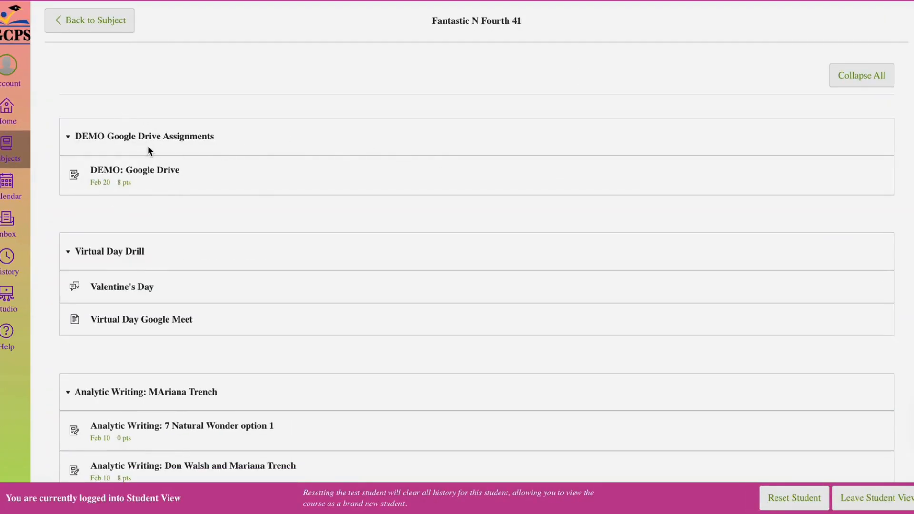
left_click(144, 175)
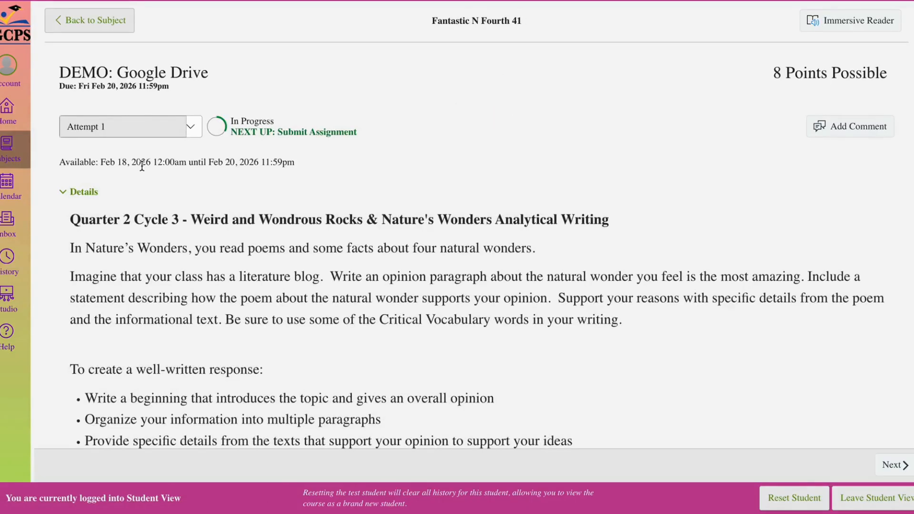
- Load DEMO: Google Drive in a new window and continue to the instructor view in Google Assignments with the linked account
scroll(238, 179, "down", 2)
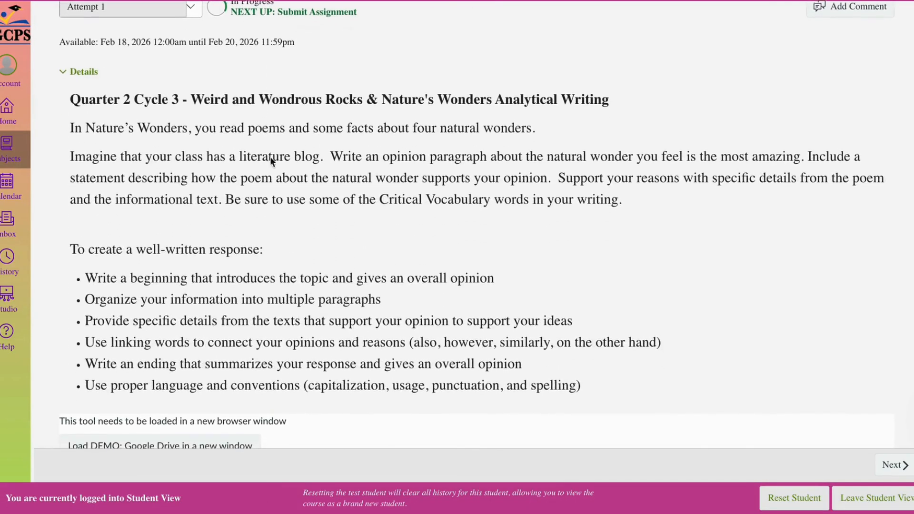
scroll(306, 238, "down", 5)
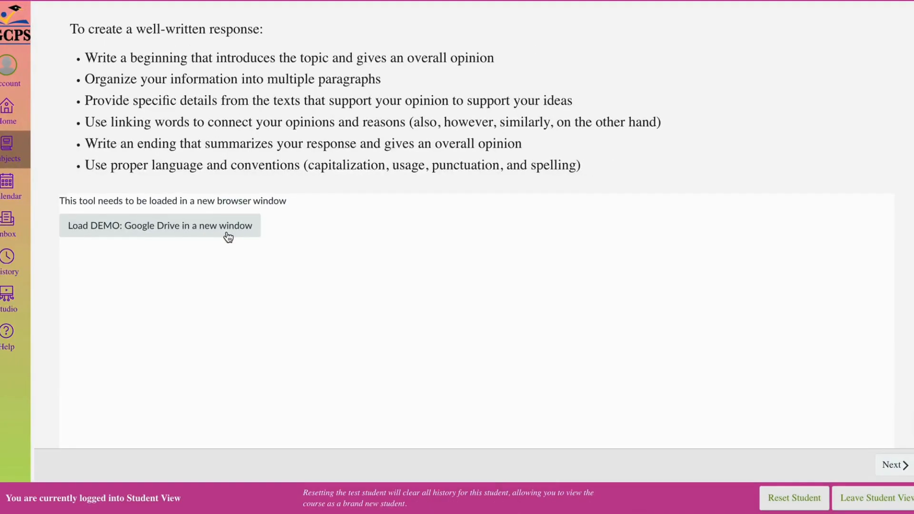
left_click(225, 231)
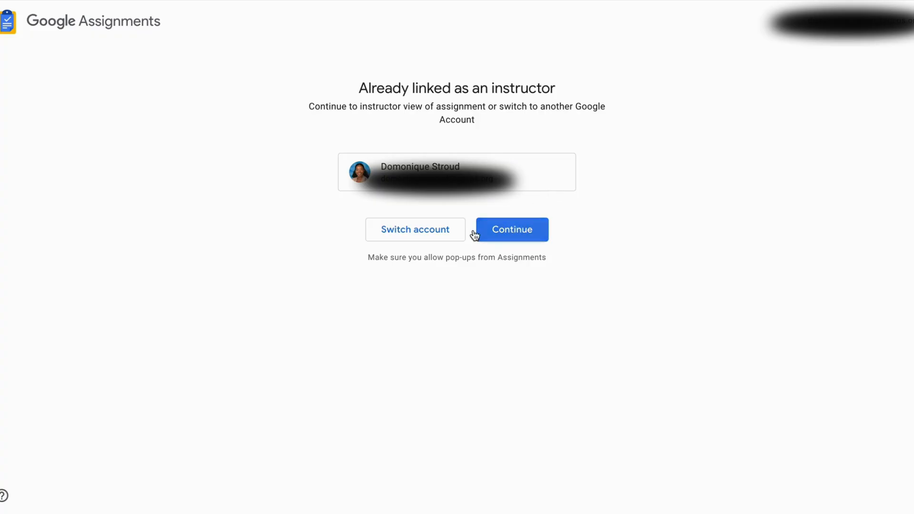
left_click(509, 230)
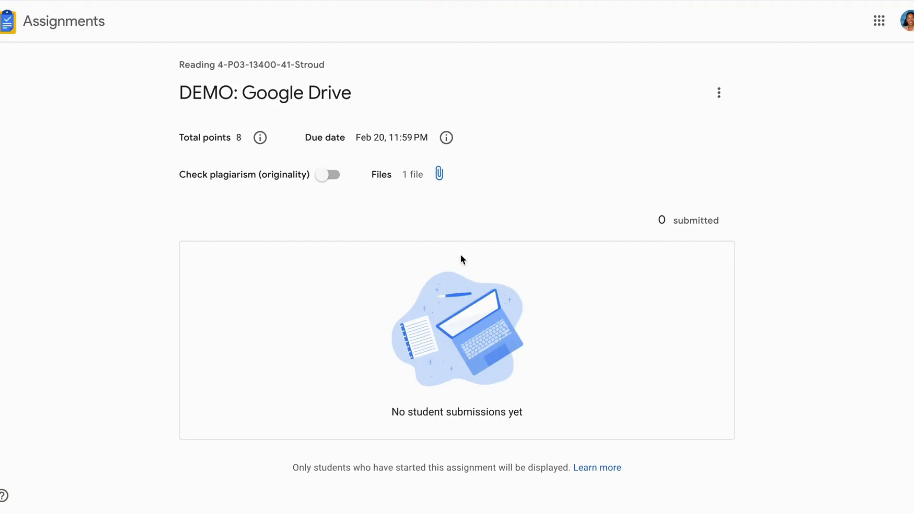